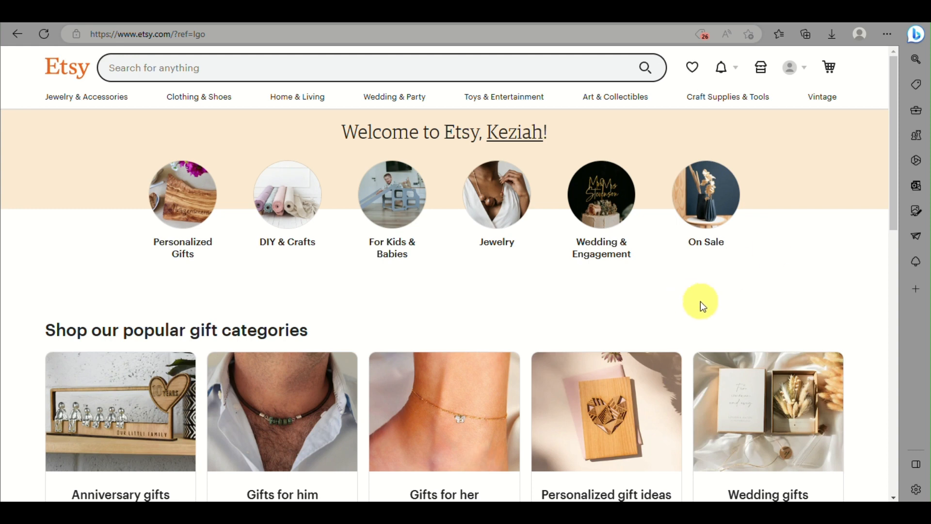
- Scroll through the Etsy page, then check the account menu and close it
{"action": "scroll", "coordinate": [702, 305], "scroll_direction": "down", "scroll_amount": 6}
{"action": "scroll", "coordinate": [700, 301], "scroll_direction": "up", "scroll_amount": 6}
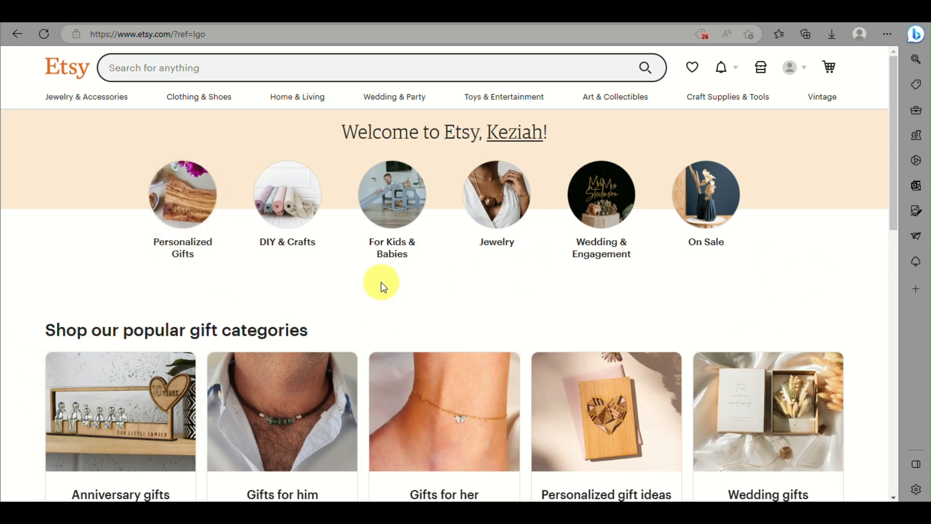
{"action": "scroll", "coordinate": [381, 285], "scroll_direction": "down", "scroll_amount": 1}
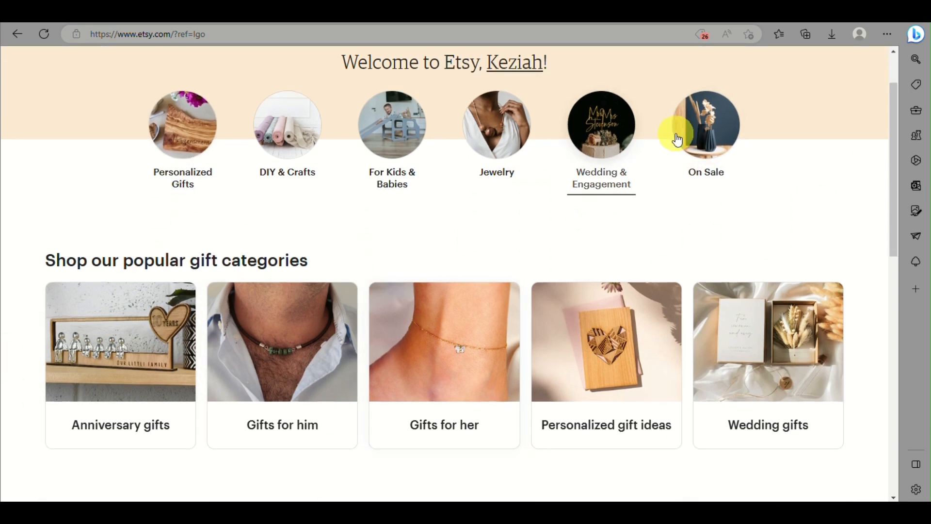
{"action": "scroll", "coordinate": [504, 205], "scroll_direction": "up", "scroll_amount": 1}
{"action": "scroll", "coordinate": [504, 205], "scroll_direction": "down", "scroll_amount": 2}
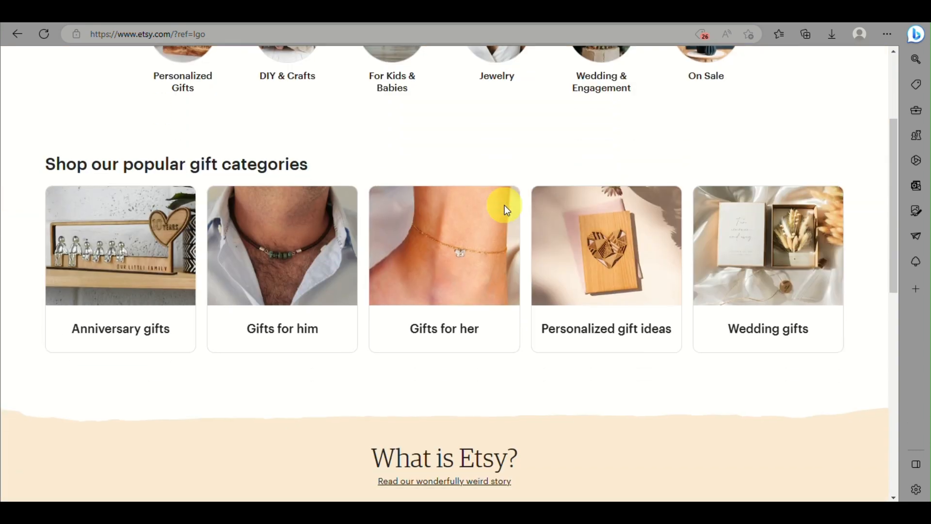
{"action": "scroll", "coordinate": [505, 205], "scroll_direction": "down", "scroll_amount": 2}
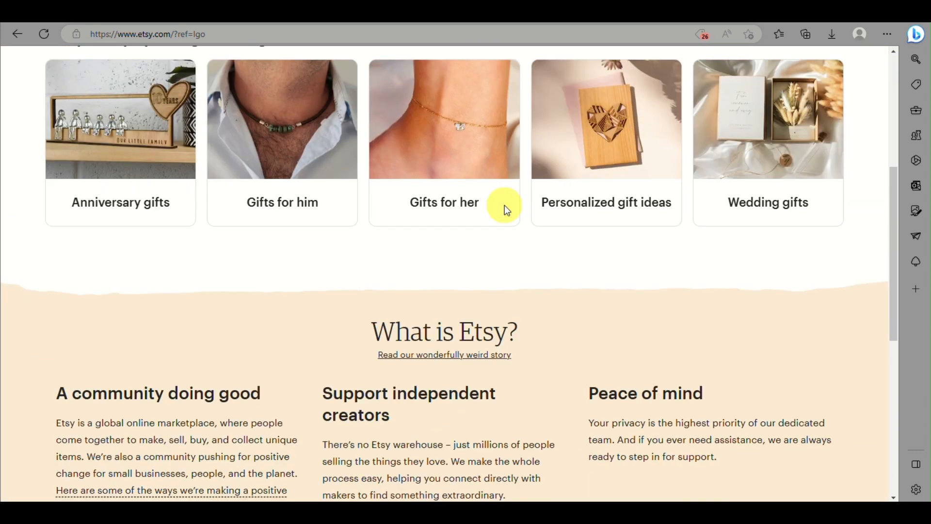
{"action": "scroll", "coordinate": [504, 205], "scroll_direction": "down", "scroll_amount": 3}
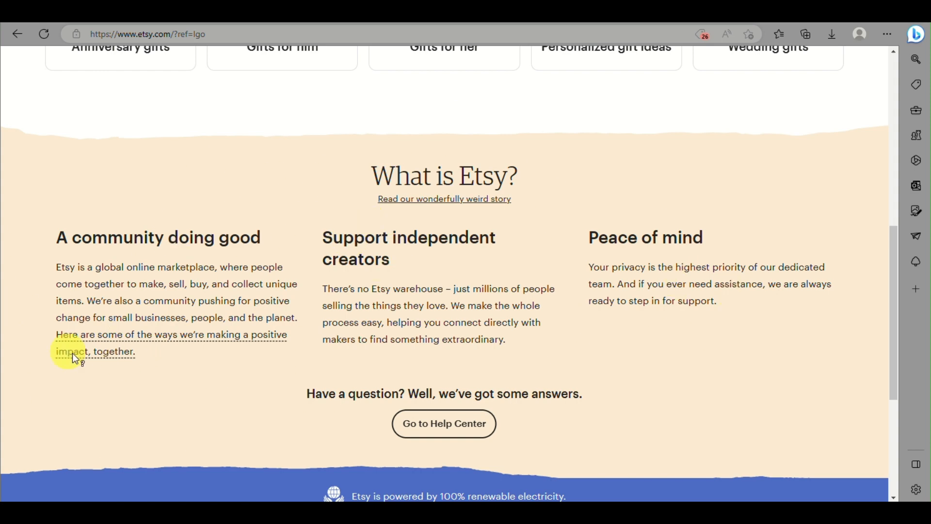
{"action": "scroll", "coordinate": [226, 311], "scroll_direction": "up", "scroll_amount": 2}
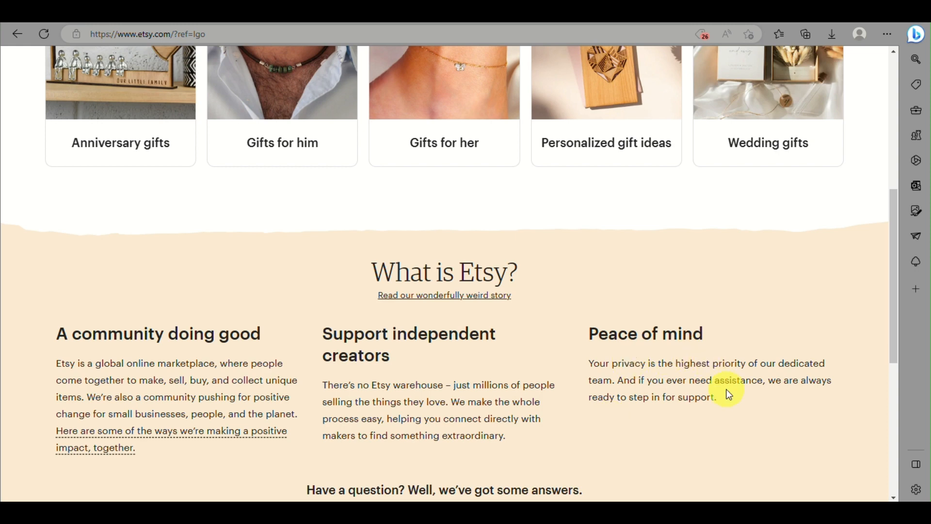
{"action": "scroll", "coordinate": [731, 394], "scroll_direction": "up", "scroll_amount": 5}
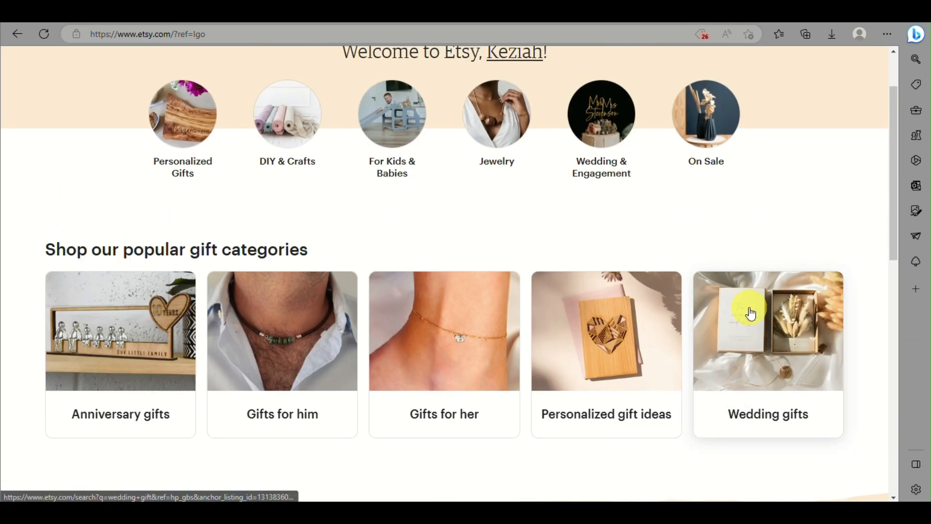
{"action": "scroll", "coordinate": [750, 314], "scroll_direction": "up", "scroll_amount": 2}
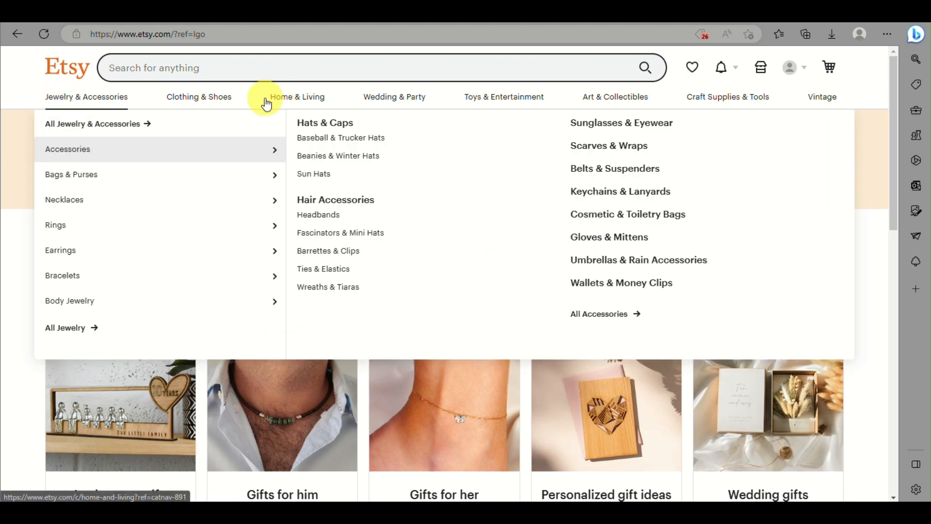
{"action": "mouse_move", "coordinate": [82, 305]}
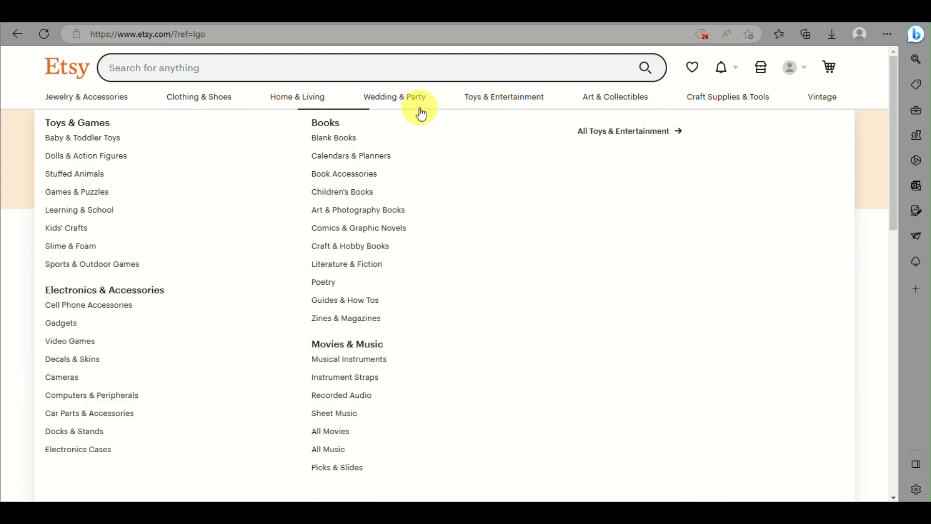
{"action": "mouse_move", "coordinate": [291, 97]}
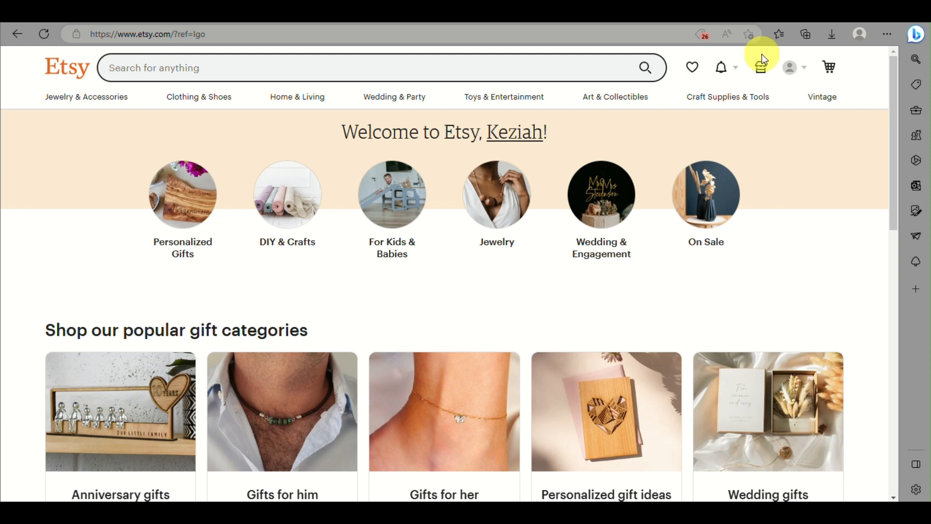
{"action": "left_click", "coordinate": [799, 67]}
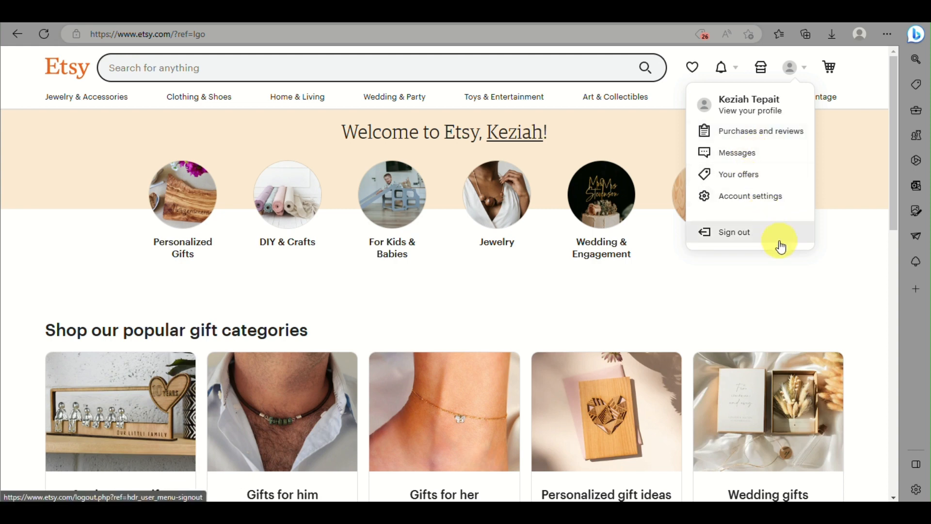
{"action": "left_click", "coordinate": [750, 326]}
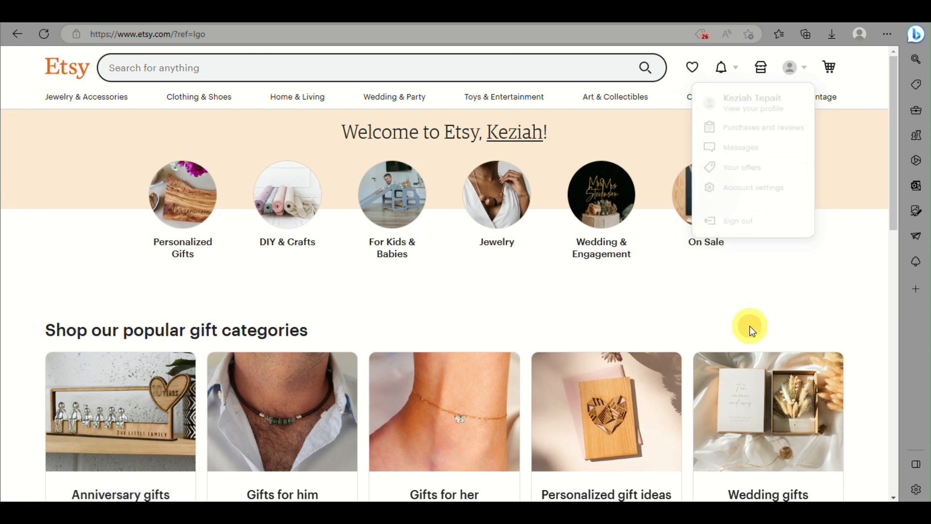
- Go to Shop Manager and sign in again with the shop owner's Google account
{"action": "left_click", "coordinate": [767, 70]}
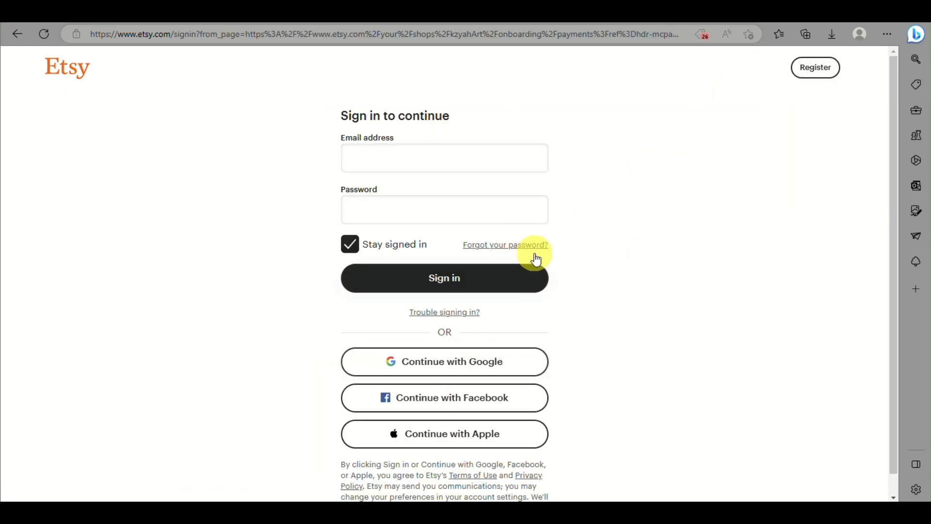
{"action": "left_click", "coordinate": [462, 366]}
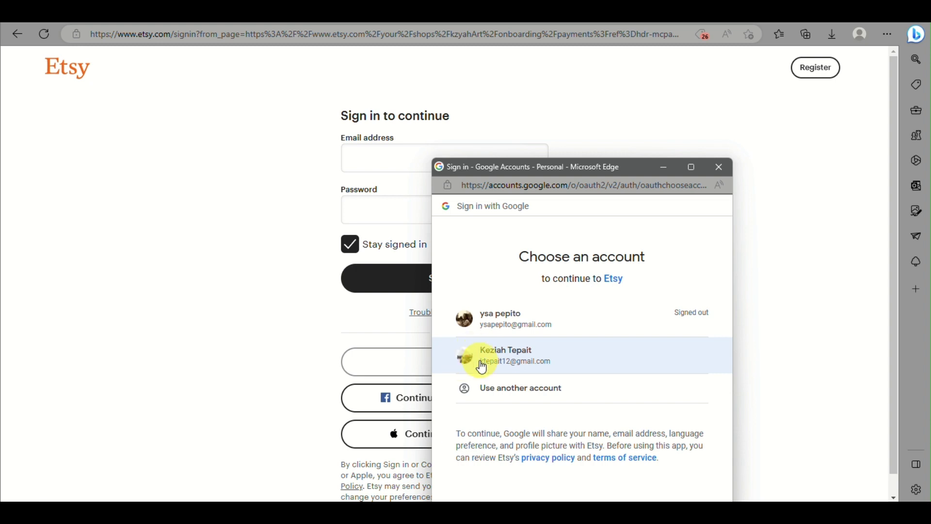
{"action": "left_click", "coordinate": [479, 360]}
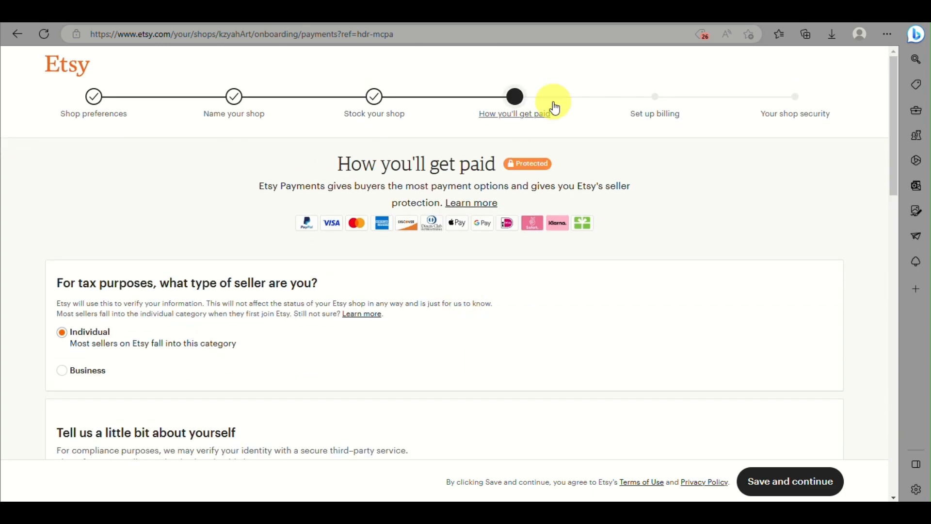
- Review the Shop preferences step, then continue to Name your shop with kzyahArt
{"action": "left_click", "coordinate": [97, 96]}
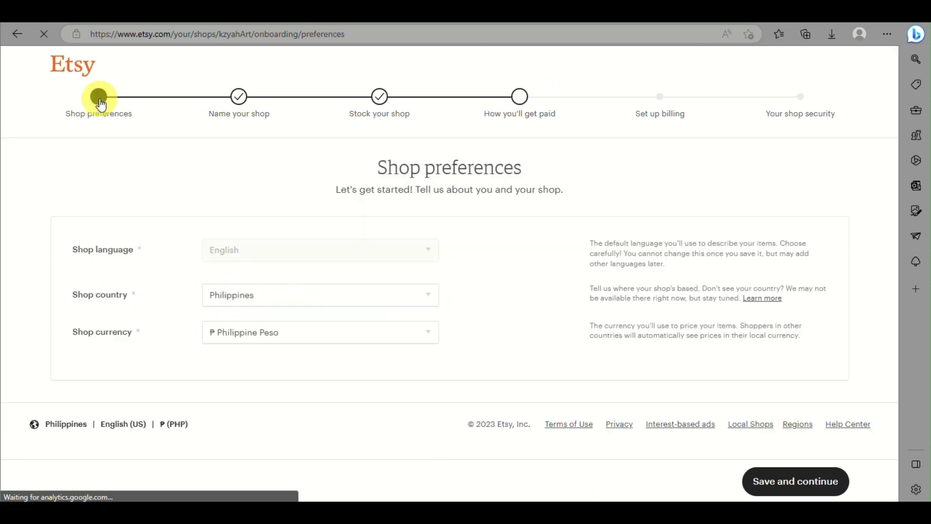
{"action": "left_click_drag", "start_coordinate": [130, 92], "coordinate": [134, 186]}
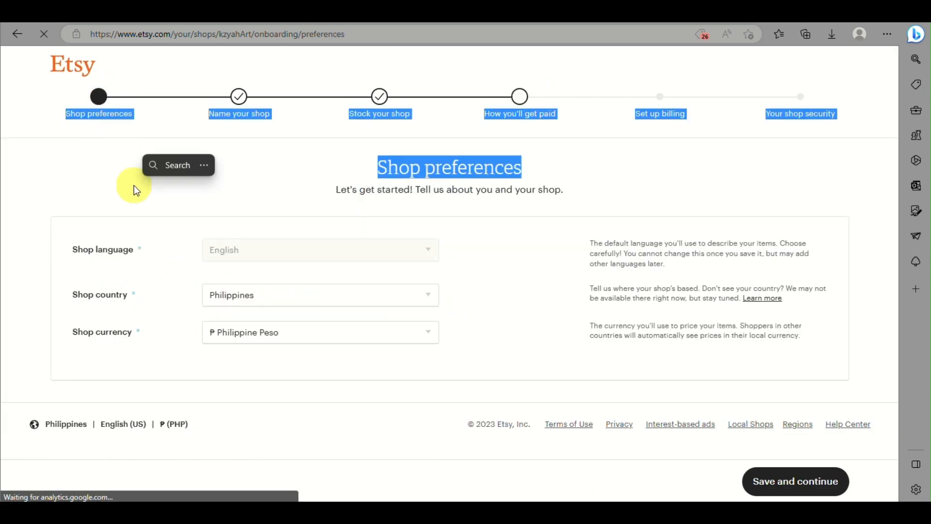
{"action": "left_click", "coordinate": [28, 167]}
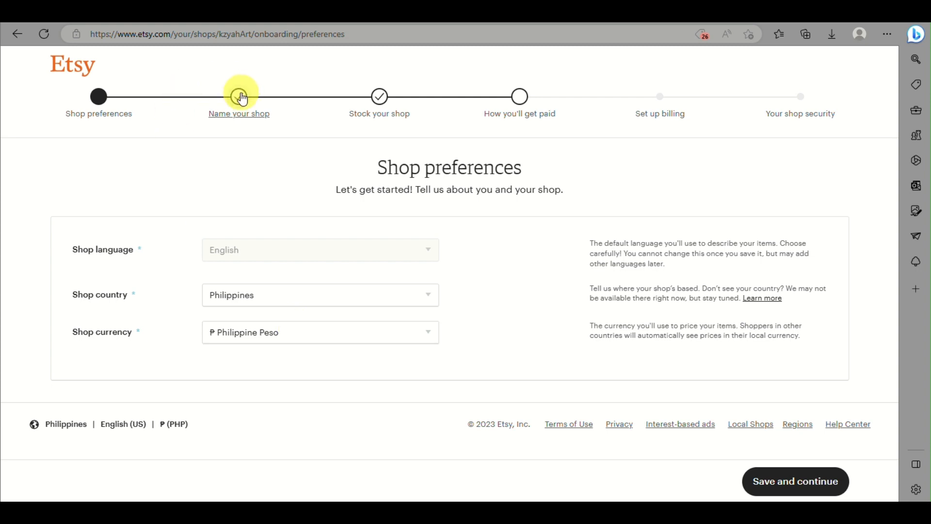
{"action": "left_click", "coordinate": [778, 481]}
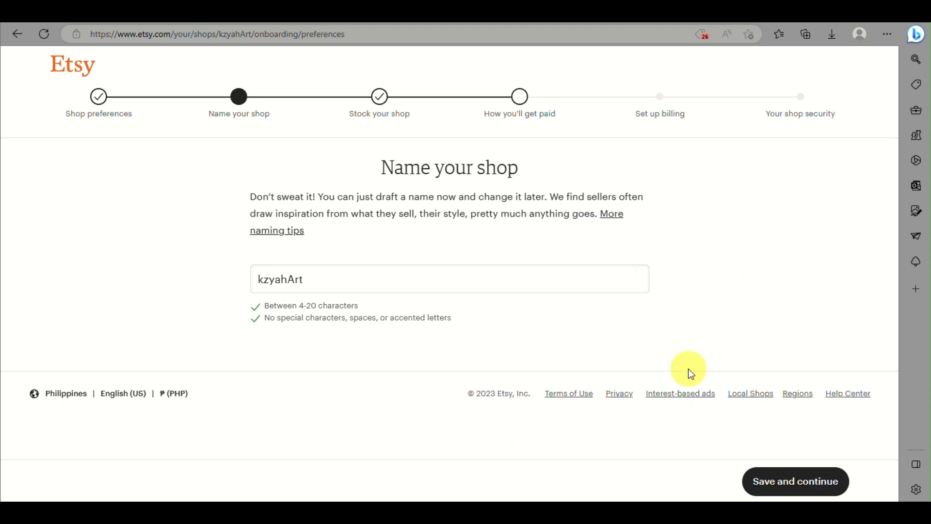
- Advance from Name your shop to the Stock your shop step
{"action": "left_click", "coordinate": [809, 483]}
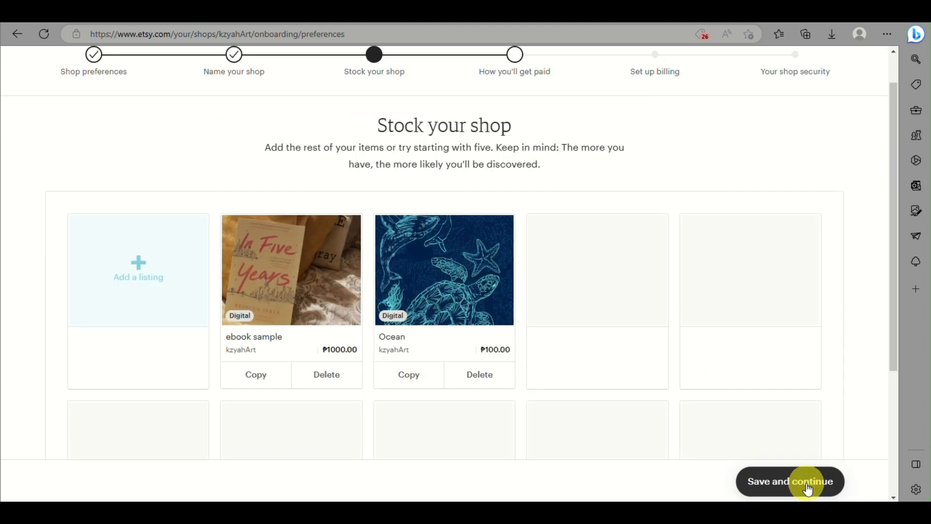
{"action": "scroll", "coordinate": [620, 343], "scroll_direction": "down", "scroll_amount": 1}
{"action": "scroll", "coordinate": [619, 342], "scroll_direction": "up", "scroll_amount": 1}
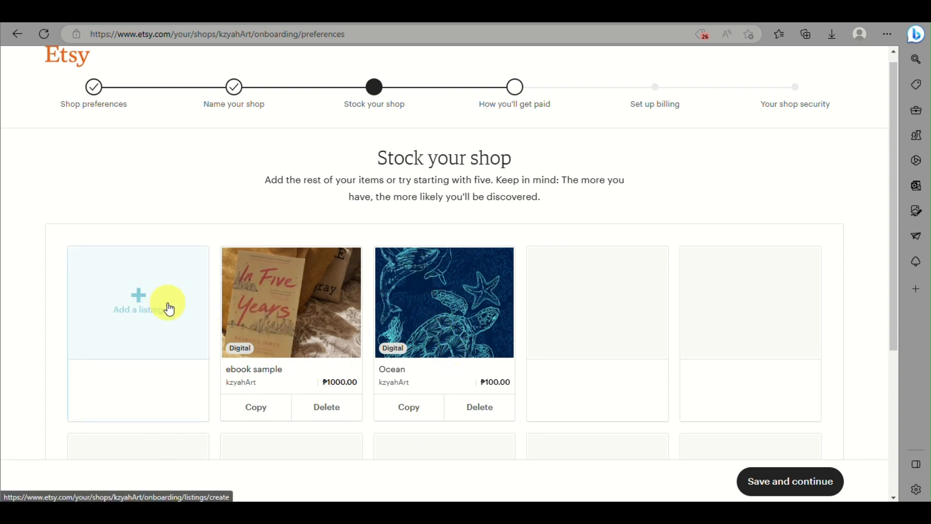
- Start a new listing to open the blank Create a listing form
{"action": "left_click", "coordinate": [149, 304]}
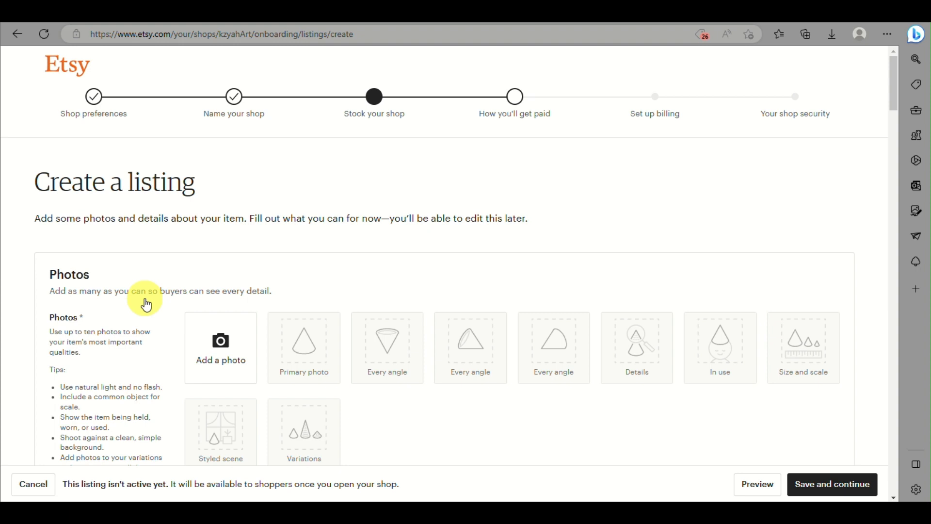
{"action": "scroll", "coordinate": [147, 304], "scroll_direction": "down", "scroll_amount": 1}
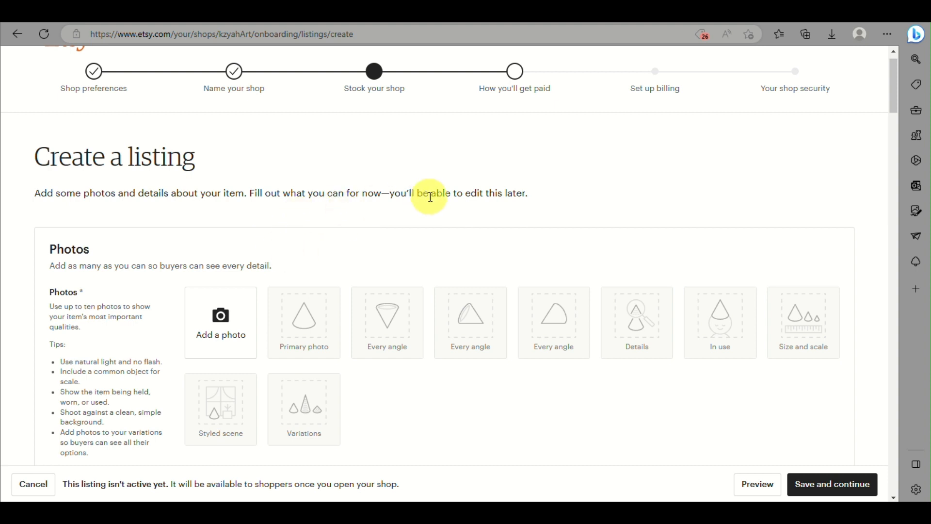
{"action": "scroll", "coordinate": [291, 179], "scroll_direction": "down", "scroll_amount": 3}
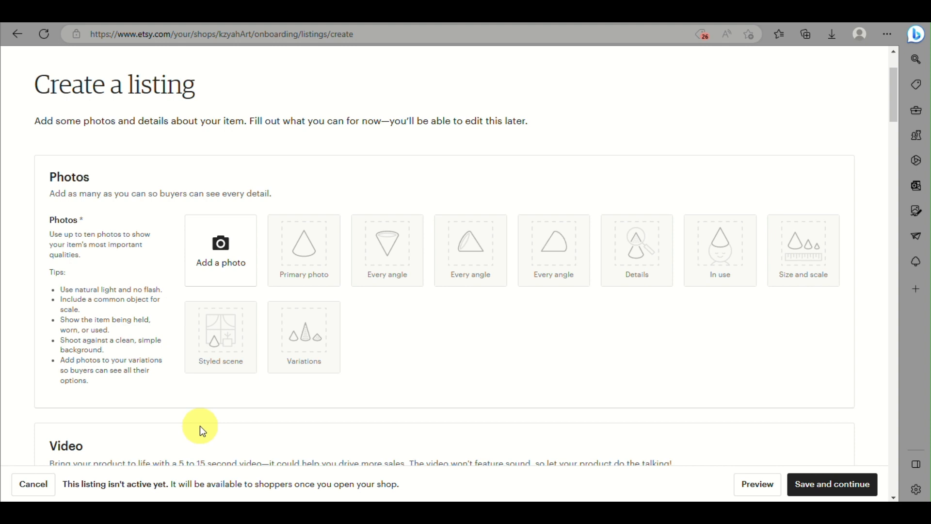
{"action": "scroll", "coordinate": [200, 425], "scroll_direction": "up", "scroll_amount": 1}
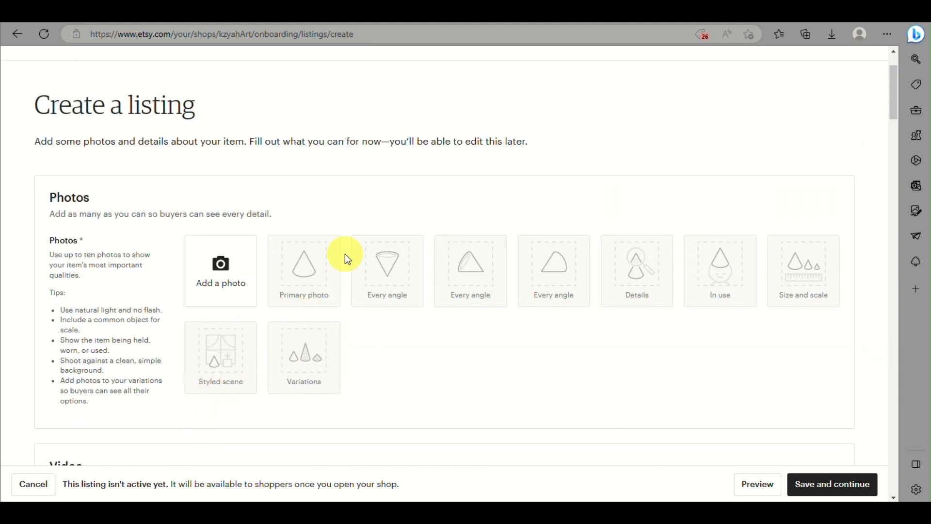
- Upload the rainbow image as the listing's photo
{"action": "left_click", "coordinate": [239, 269]}
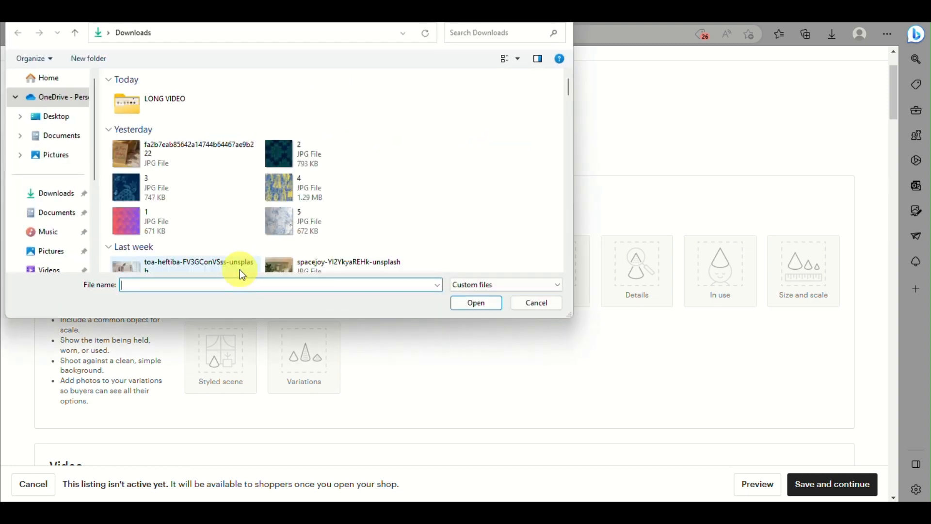
{"action": "scroll", "coordinate": [306, 175], "scroll_direction": "down", "scroll_amount": 5}
{"action": "scroll", "coordinate": [257, 226], "scroll_direction": "down", "scroll_amount": 2}
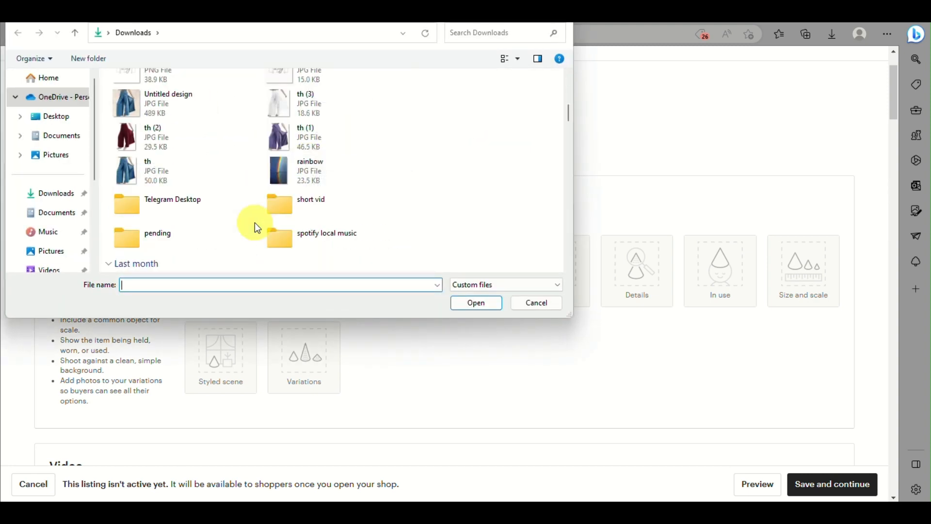
{"action": "scroll", "coordinate": [257, 226], "scroll_direction": "down", "scroll_amount": 2}
{"action": "scroll", "coordinate": [257, 226], "scroll_direction": "up", "scroll_amount": 2}
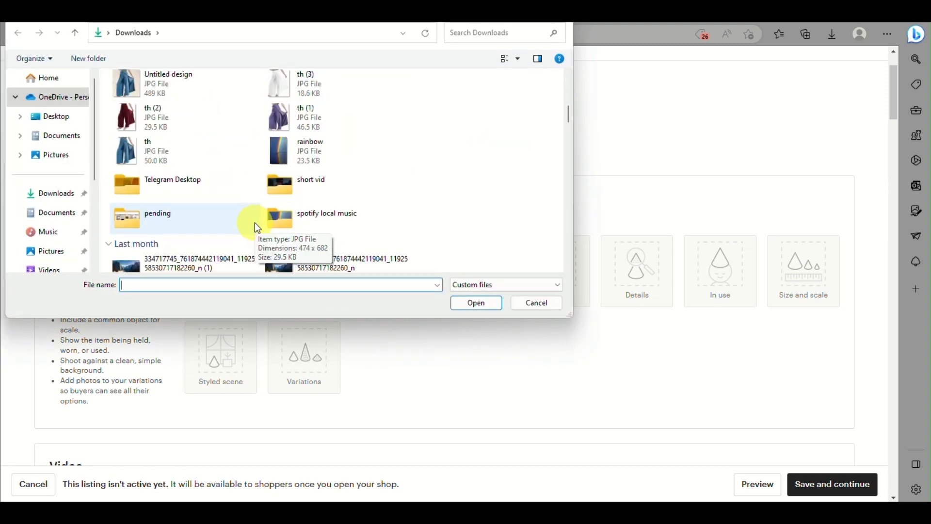
{"action": "scroll", "coordinate": [315, 201], "scroll_direction": "up", "scroll_amount": 5}
{"action": "scroll", "coordinate": [315, 201], "scroll_direction": "down", "scroll_amount": 2}
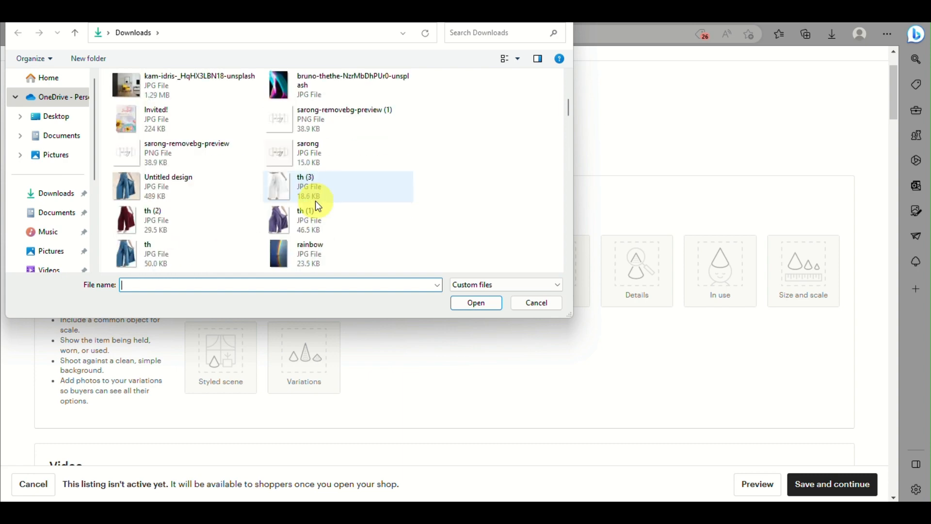
{"action": "scroll", "coordinate": [298, 223], "scroll_direction": "down", "scroll_amount": 3}
{"action": "scroll", "coordinate": [298, 223], "scroll_direction": "up", "scroll_amount": 3}
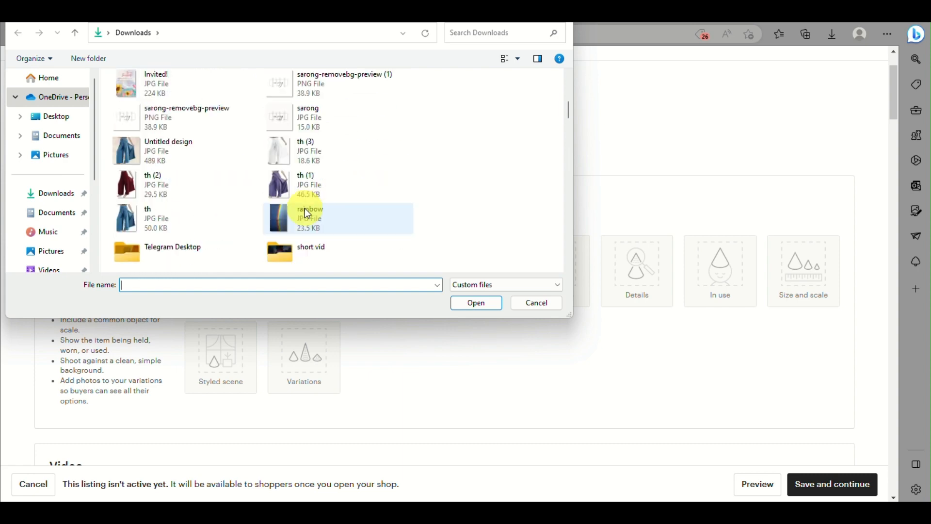
{"action": "scroll", "coordinate": [304, 208], "scroll_direction": "up", "scroll_amount": 5}
{"action": "scroll", "coordinate": [305, 208], "scroll_direction": "down", "scroll_amount": 6}
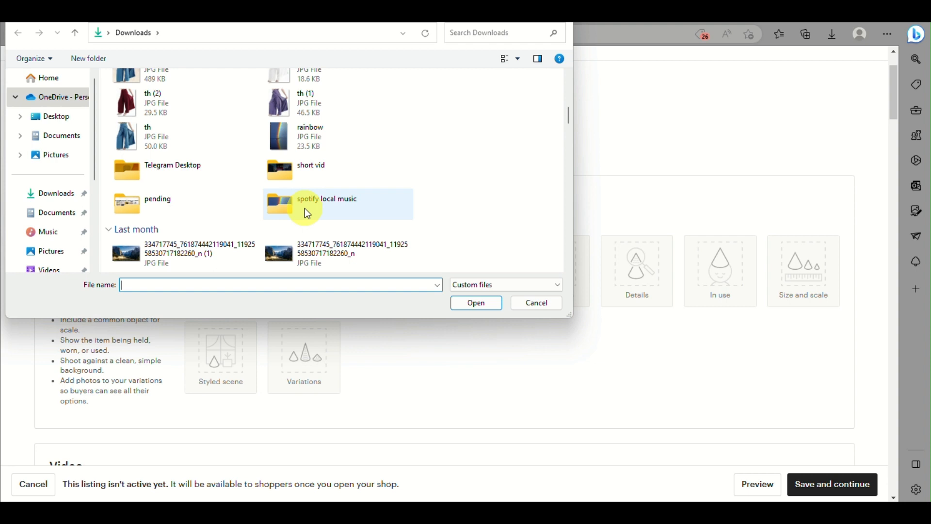
{"action": "left_click", "coordinate": [313, 136]}
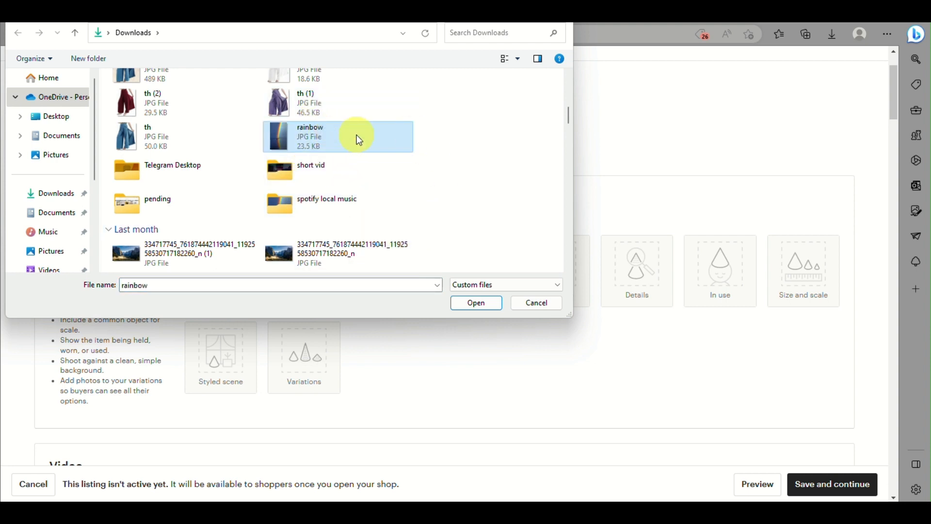
{"action": "left_click", "coordinate": [477, 301]}
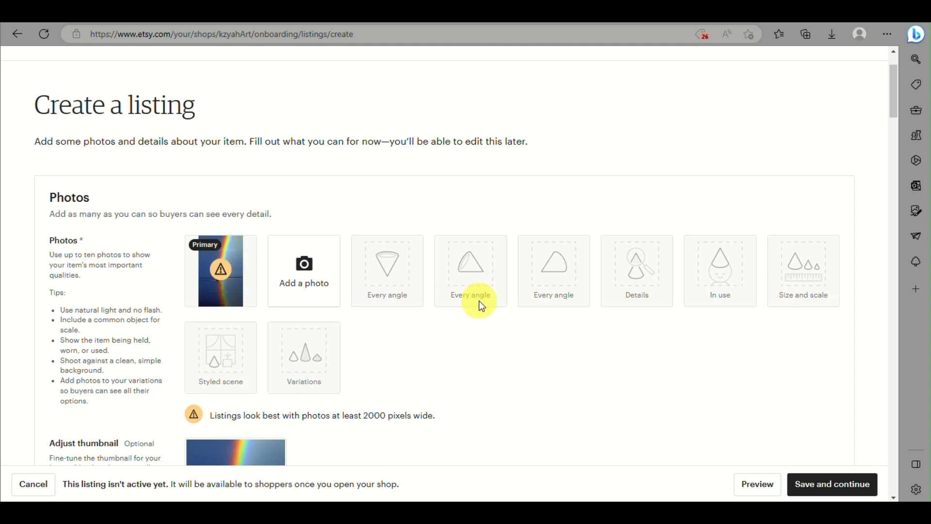
- Preview the rainbow primary photo enlarged, then delete it
{"action": "scroll", "coordinate": [222, 307], "scroll_direction": "down", "scroll_amount": 1}
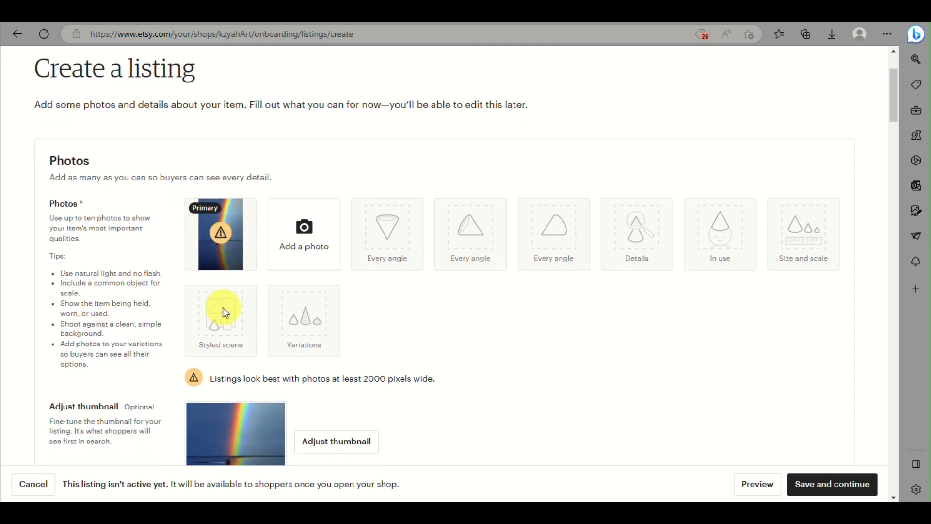
{"action": "scroll", "coordinate": [222, 307], "scroll_direction": "down", "scroll_amount": 1}
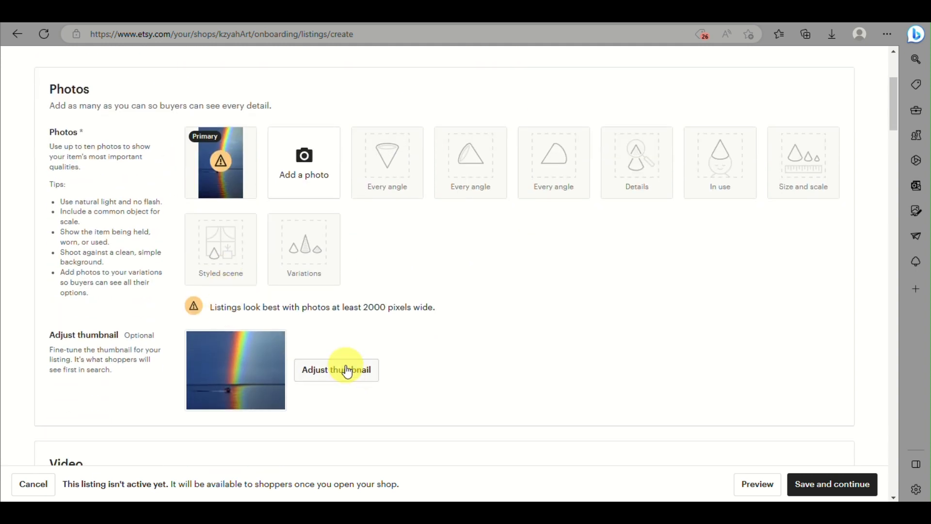
{"action": "left_click", "coordinate": [219, 161]}
{"action": "left_click", "coordinate": [526, 146]}
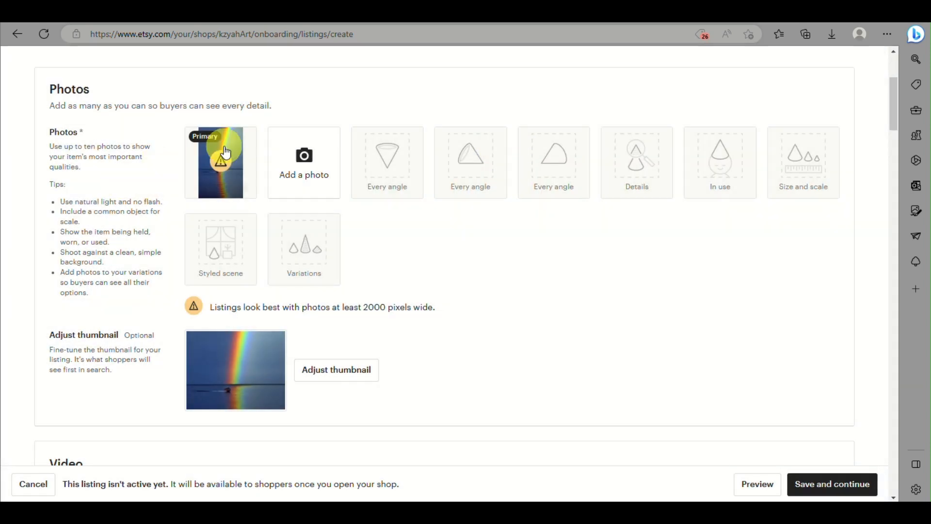
{"action": "mouse_move", "coordinate": [239, 188]}
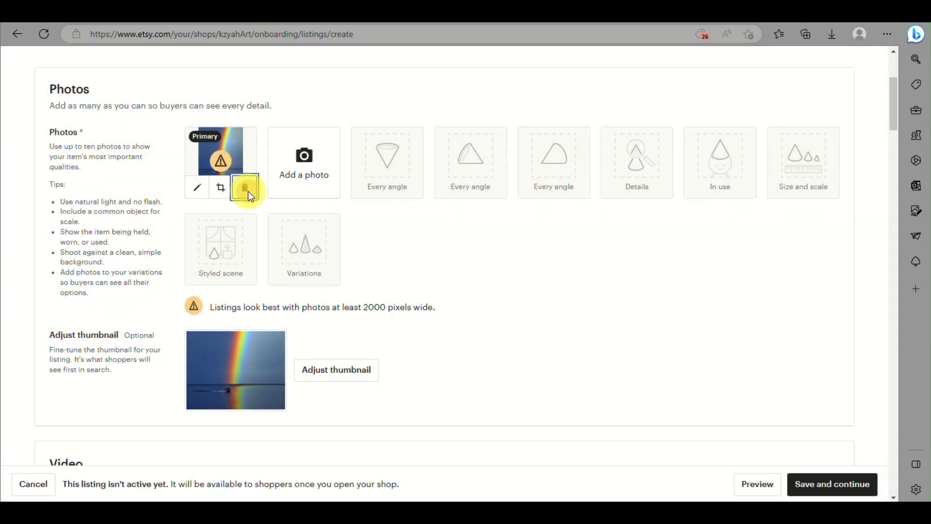
{"action": "left_click", "coordinate": [244, 190]}
- Upload image file 4 from Downloads as the replacement listing photo
{"action": "left_click", "coordinate": [211, 162]}
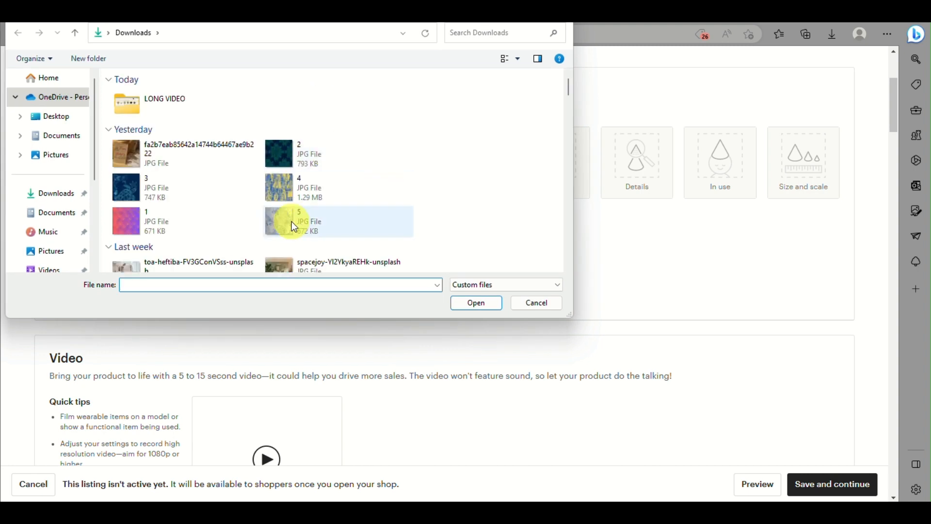
{"action": "scroll", "coordinate": [291, 221], "scroll_direction": "down", "scroll_amount": 5}
{"action": "scroll", "coordinate": [292, 221], "scroll_direction": "up", "scroll_amount": 5}
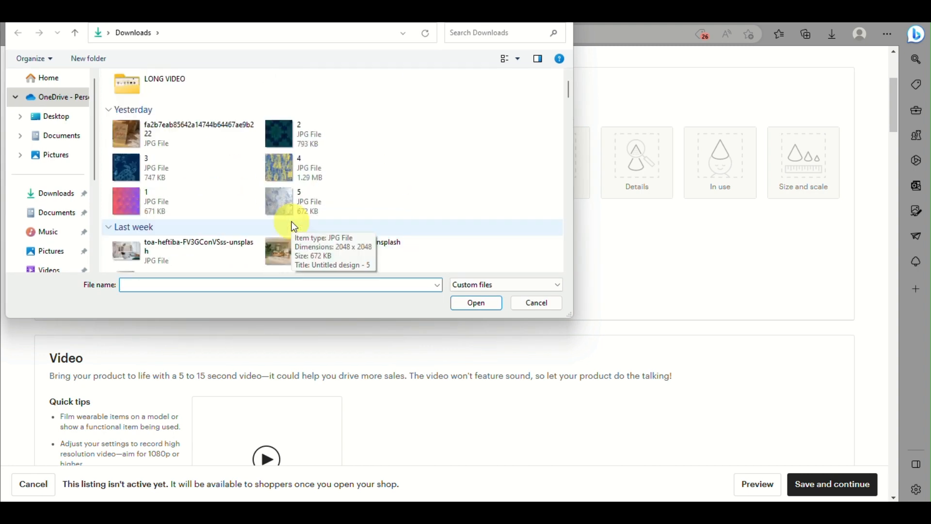
{"action": "left_click", "coordinate": [294, 164]}
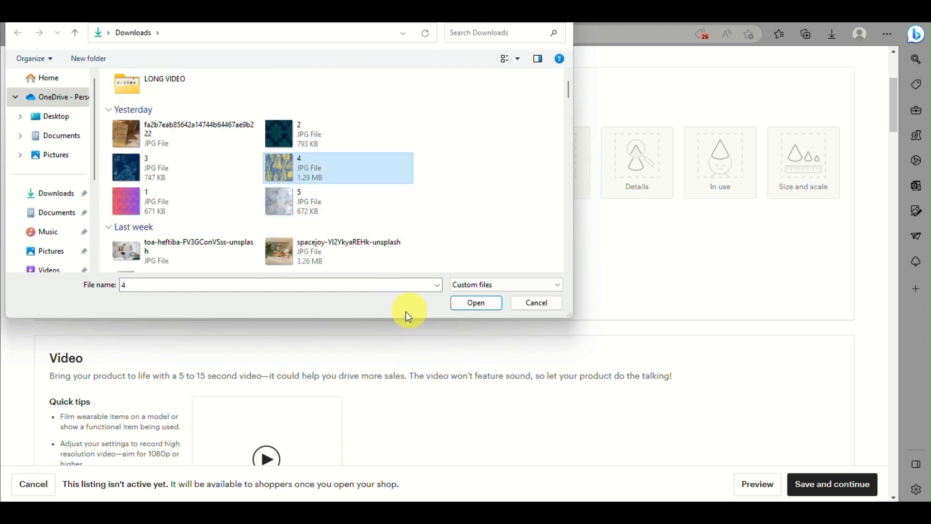
{"action": "left_click", "coordinate": [470, 306]}
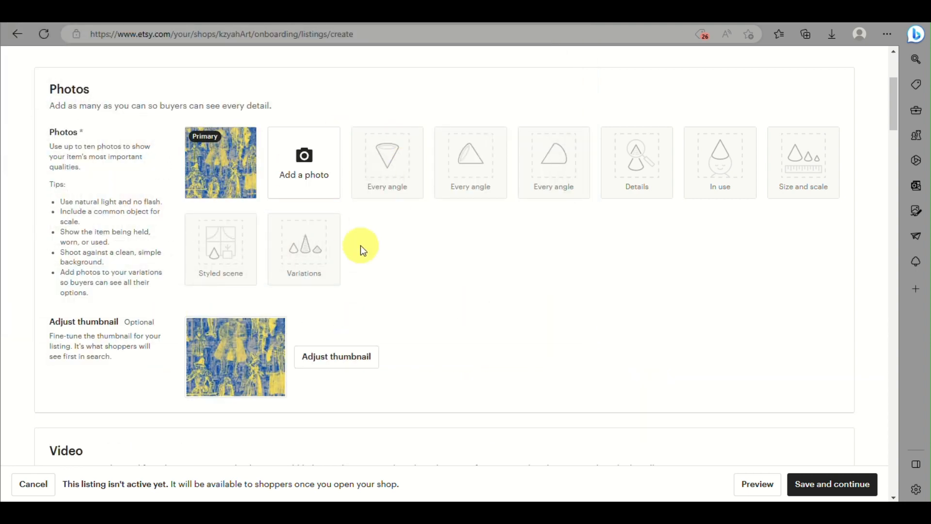
{"action": "scroll", "coordinate": [328, 253], "scroll_direction": "down", "scroll_amount": 6}
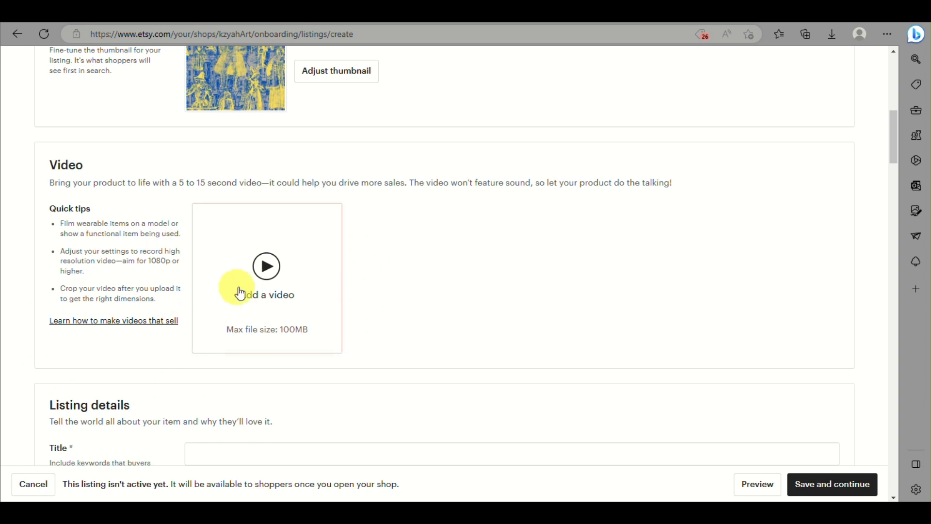
{"action": "scroll", "coordinate": [353, 276], "scroll_direction": "down", "scroll_amount": 6}
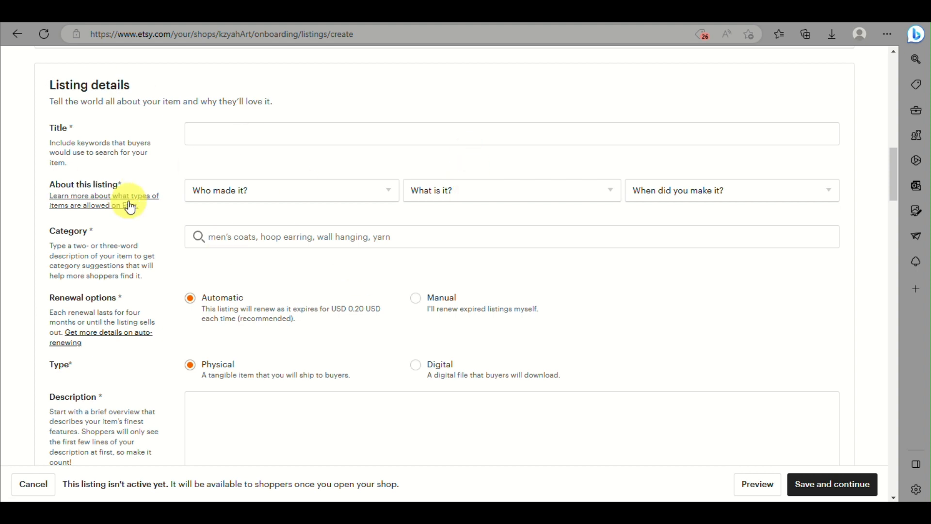
- Title the listing 'report guide pdf' and set I did, A finished product, 2020 - 2023
{"action": "left_click", "coordinate": [226, 133]}
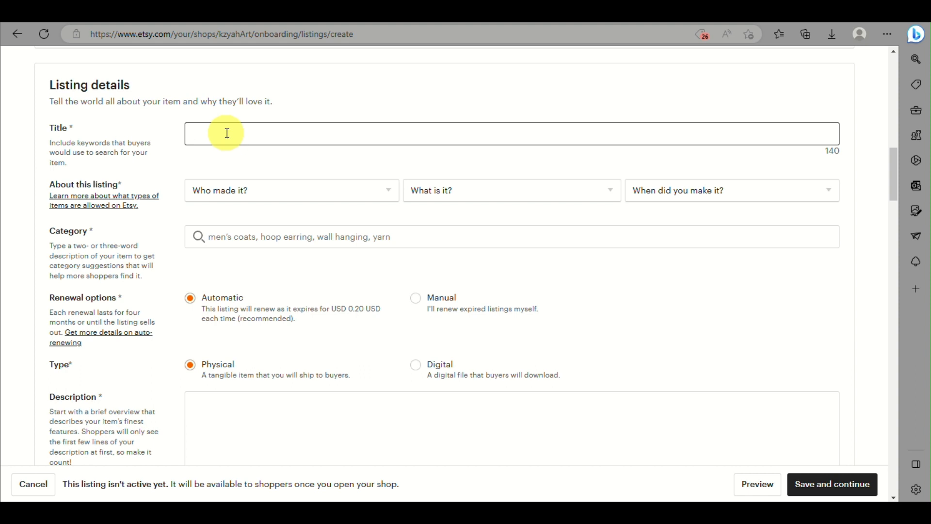
{"action": "type", "text": "report guide pdf"}
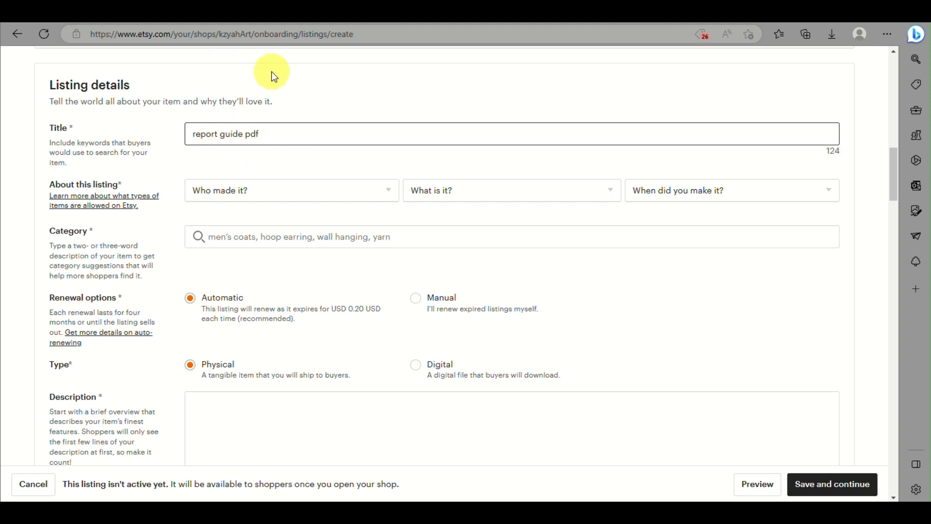
{"action": "left_click", "coordinate": [224, 193]}
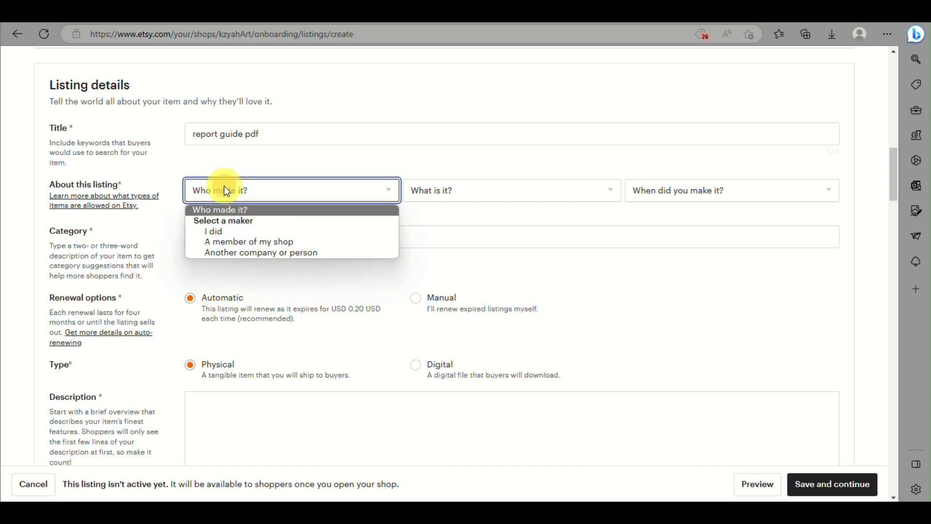
{"action": "left_click", "coordinate": [255, 234]}
{"action": "left_click", "coordinate": [479, 190]}
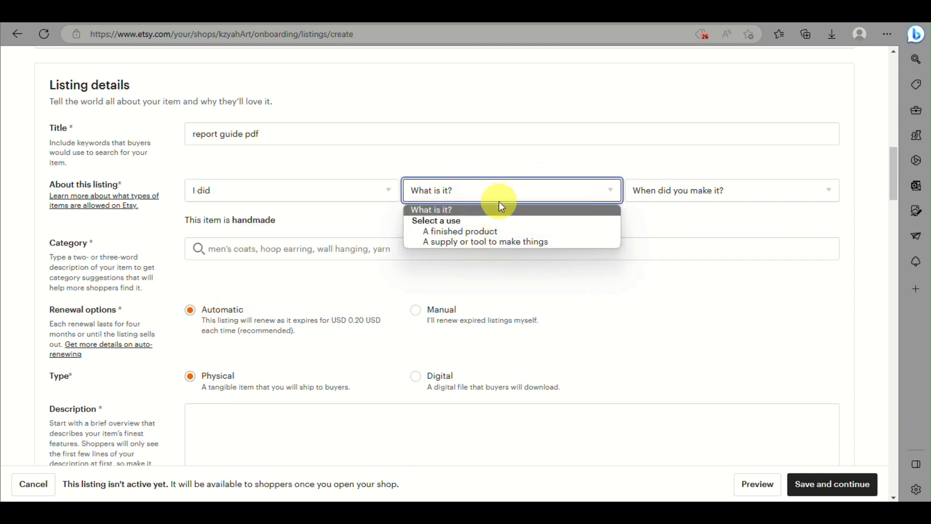
{"action": "left_click", "coordinate": [484, 233]}
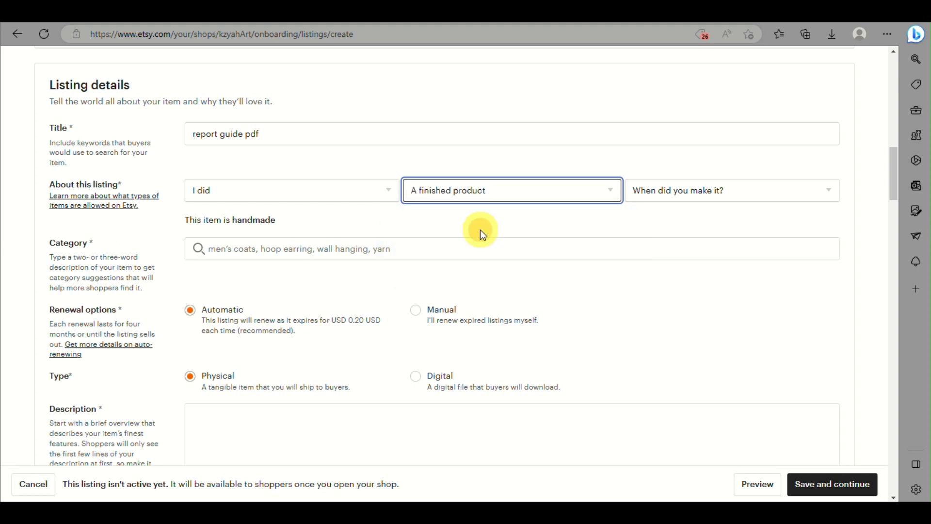
{"action": "left_click", "coordinate": [548, 198]}
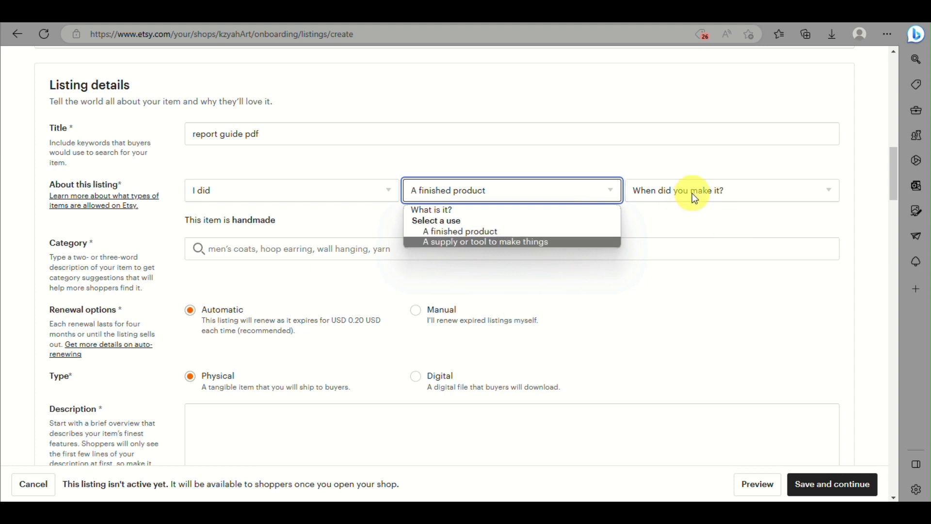
{"action": "left_click", "coordinate": [732, 187]}
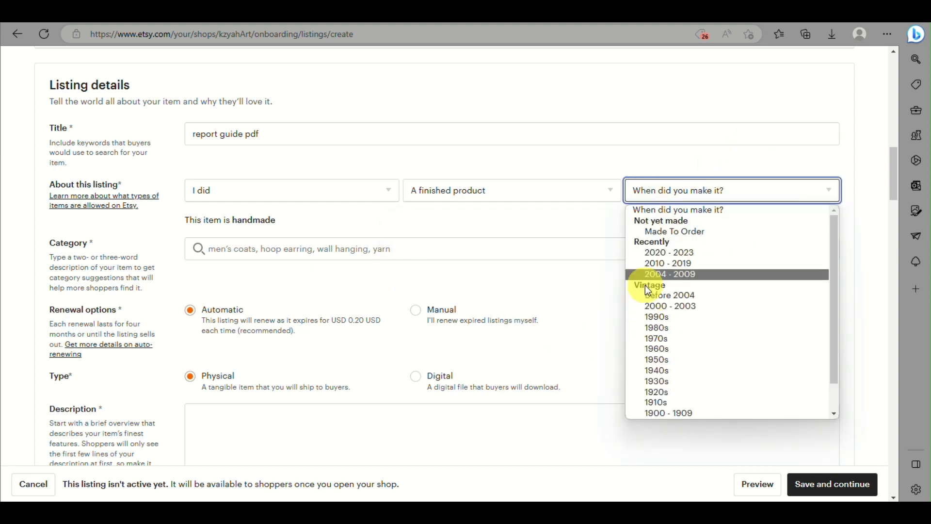
{"action": "left_click", "coordinate": [663, 251]}
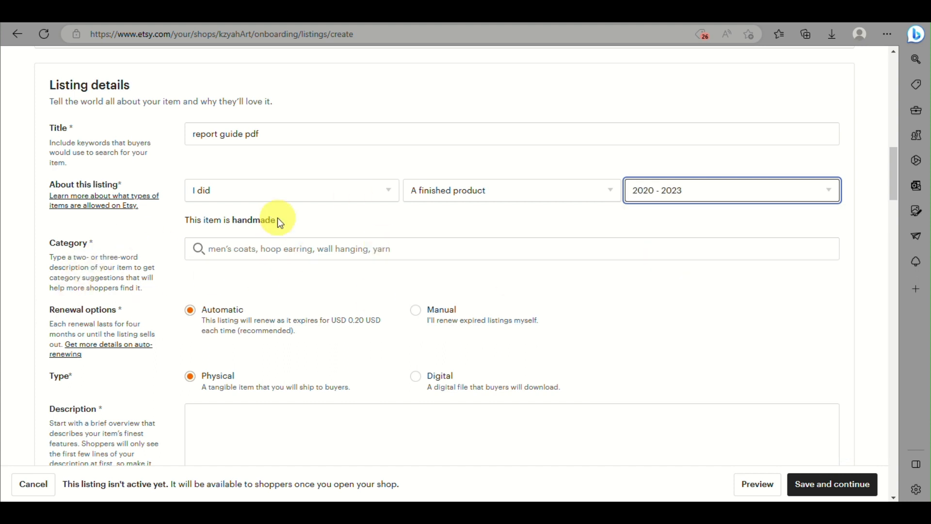
- Set the listing category to ebook in Guides & How Tos
{"action": "left_click", "coordinate": [222, 243]}
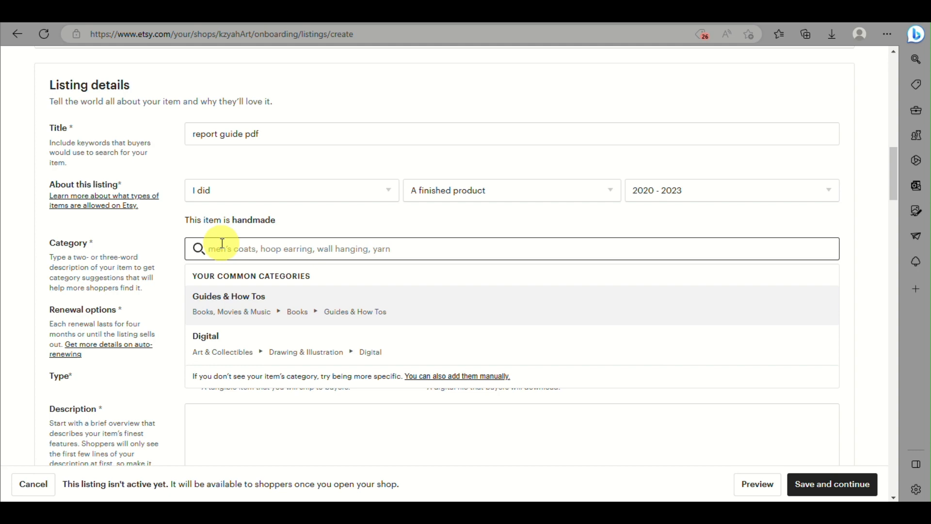
{"action": "type", "text": "ebook"}
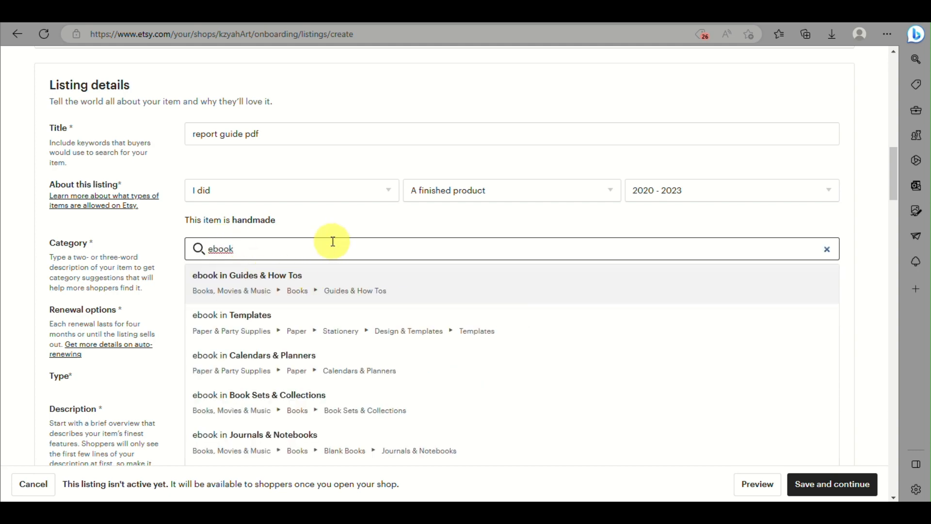
{"action": "left_click", "coordinate": [301, 284]}
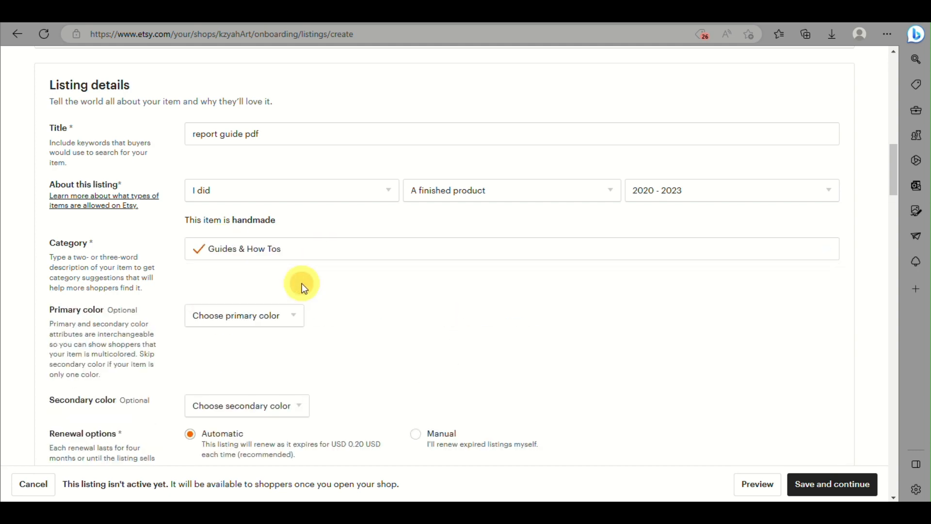
{"action": "scroll", "coordinate": [305, 289], "scroll_direction": "down", "scroll_amount": 2}
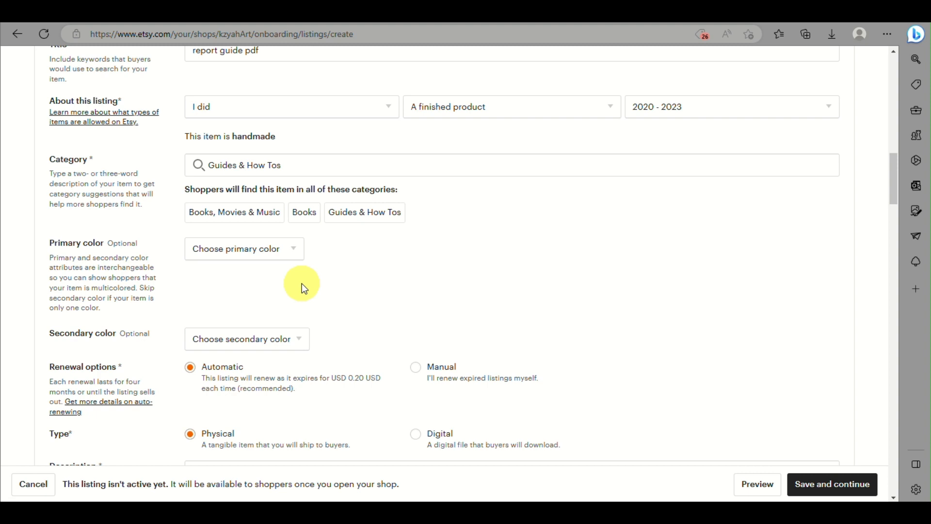
- Choose Beige as the primary colour and leave the secondary colour unset
{"action": "left_click", "coordinate": [284, 248]}
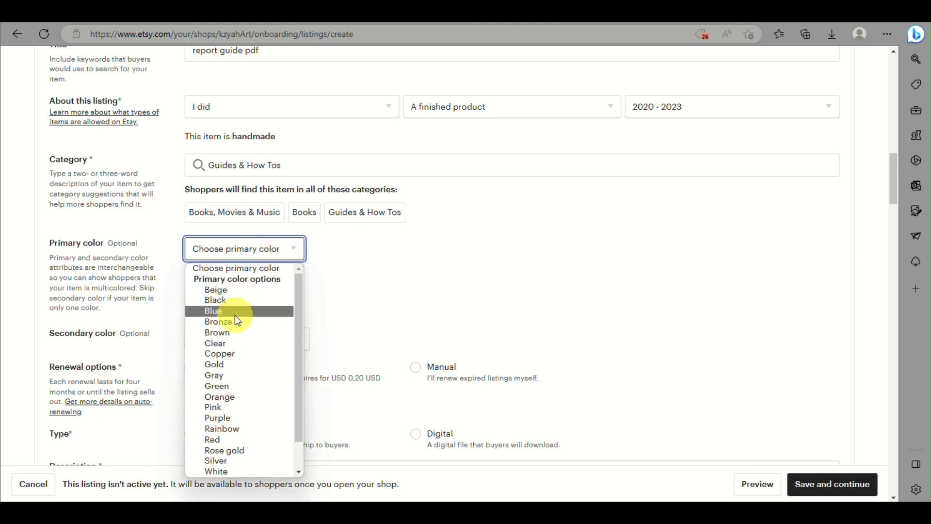
{"action": "left_click", "coordinate": [254, 292]}
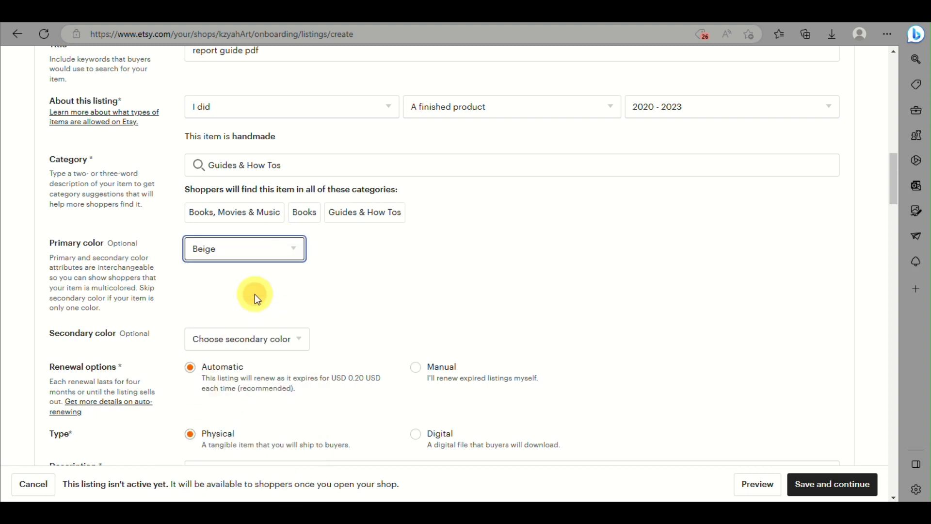
{"action": "left_click", "coordinate": [245, 345]}
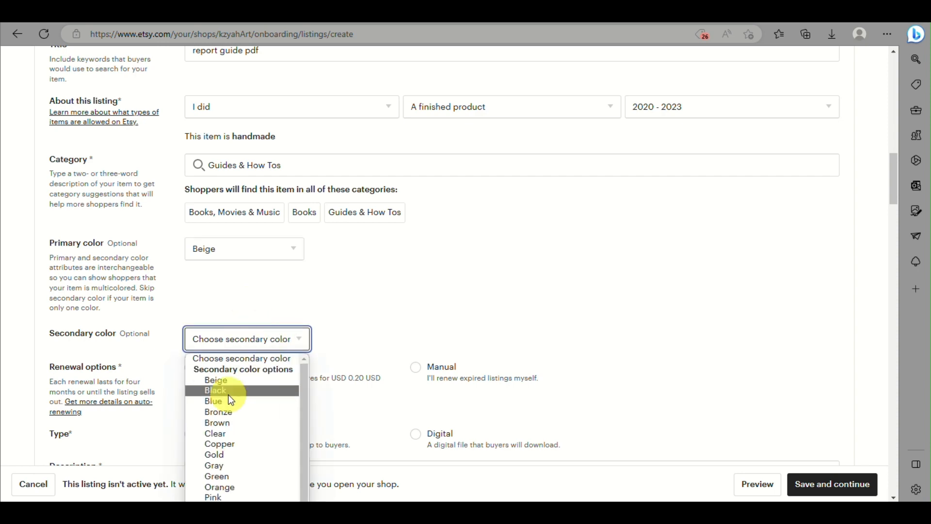
{"action": "left_click", "coordinate": [401, 268]}
{"action": "scroll", "coordinate": [151, 475], "scroll_direction": "down", "scroll_amount": 3}
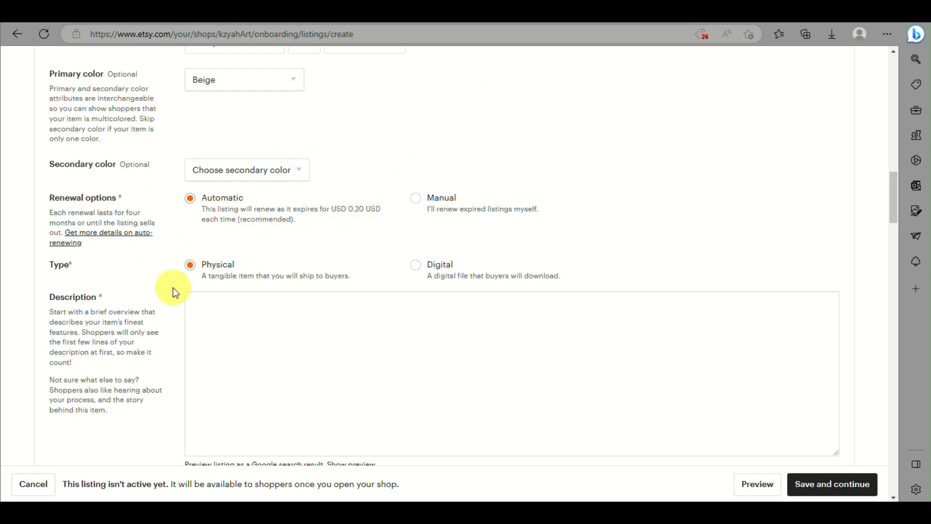
- Set renewal to manual and the listing type to Digital
{"action": "left_click", "coordinate": [416, 204]}
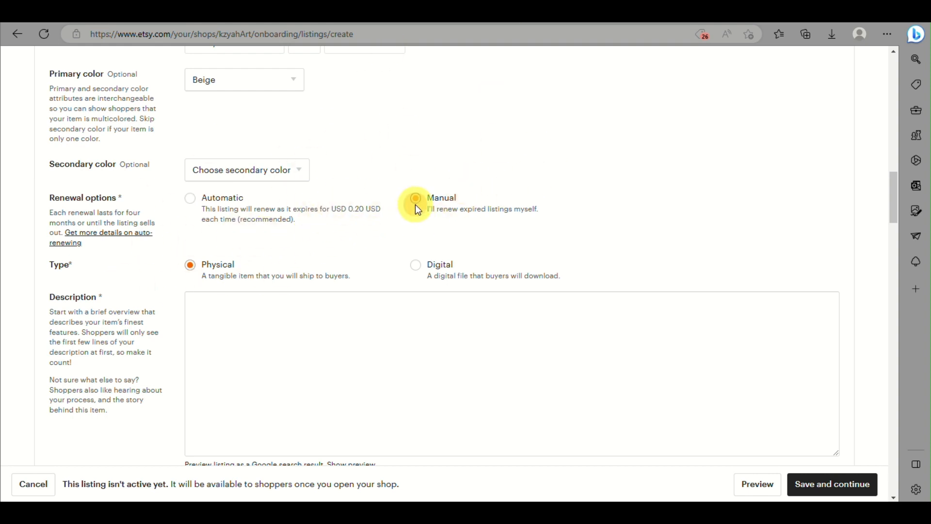
{"action": "left_click", "coordinate": [416, 265]}
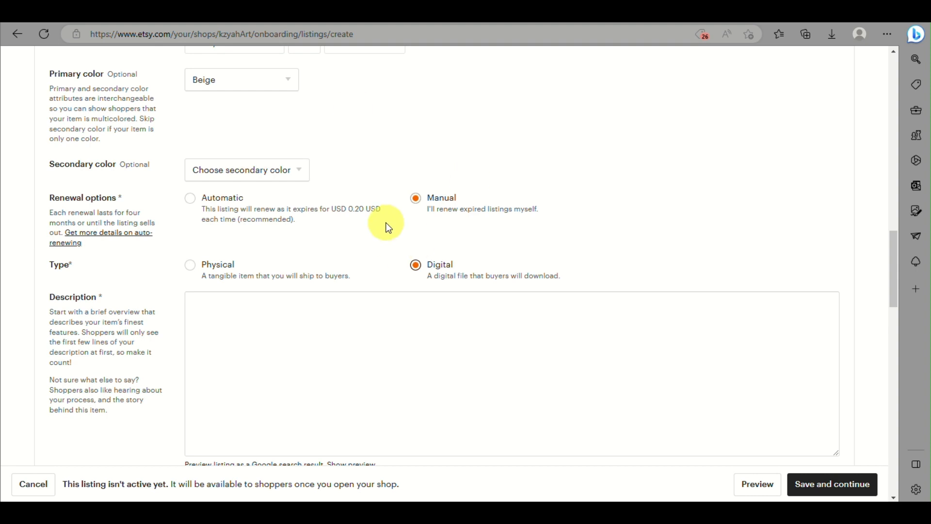
{"action": "scroll", "coordinate": [308, 276], "scroll_direction": "down", "scroll_amount": 2}
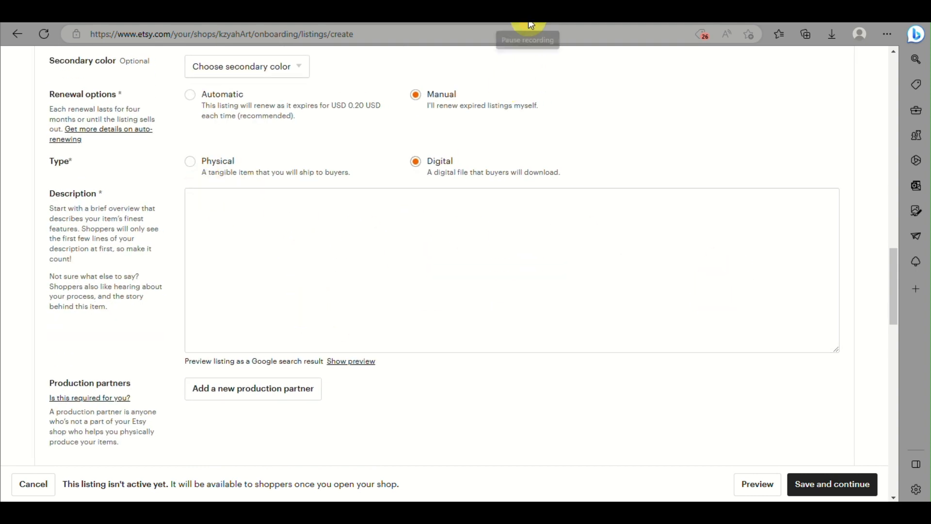
- Paste the prepared professional-reports ebook description into the Description box
{"action": "left_click", "coordinate": [249, 322]}
{"action": "type", "text": "Are you struggling to create professional-looking reports that impress your boss or clients? Look no further! This comprehensive guide will teach you everything you need to know to create reports that stand out.  In this ebook, you'll learn:  The key elements of a report and how to structure it for maximum impact How to choose the right data to include and how to present it effectively Tips and tricks for designing a visually appealing report that is easy to read and understand How to add charts, graphs, and other visual aids to your report Best practices for proofreading and editing your report to ensure accuracy and clarity And much more! Whether you're a student, a business owner, or a professional, this guide will help you create reports that are professional, polished, and effective. With step-by-step instructions and plenty of examples, you'll be able to create reports that impress in no time.  So why wait? Download \"The Ultimate Guide to Creating Professional Reports\" today and start creating reports that get noticed!"}
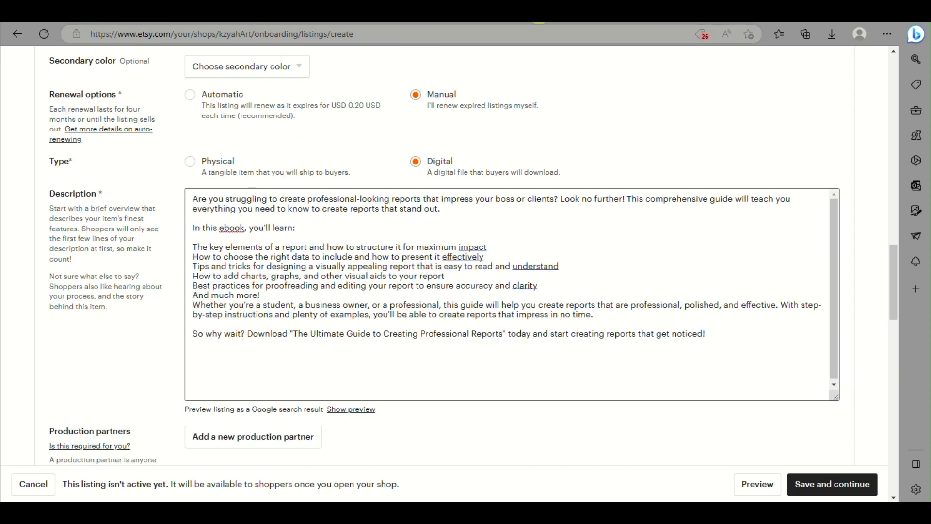
{"action": "scroll", "coordinate": [349, 153], "scroll_direction": "up", "scroll_amount": 8}
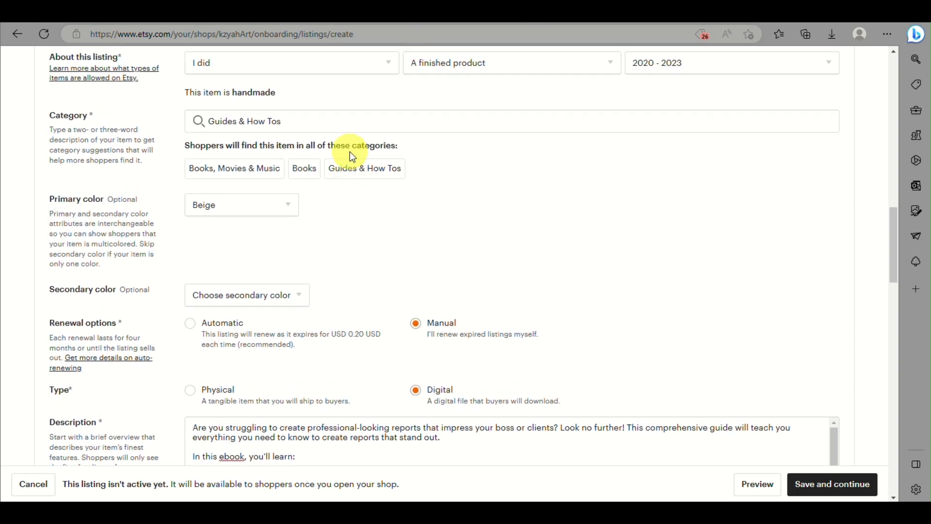
{"action": "scroll", "coordinate": [263, 204], "scroll_direction": "down", "scroll_amount": 6}
{"action": "left_click", "coordinate": [255, 153]}
{"action": "scroll", "coordinate": [254, 153], "scroll_direction": "up", "scroll_amount": 2}
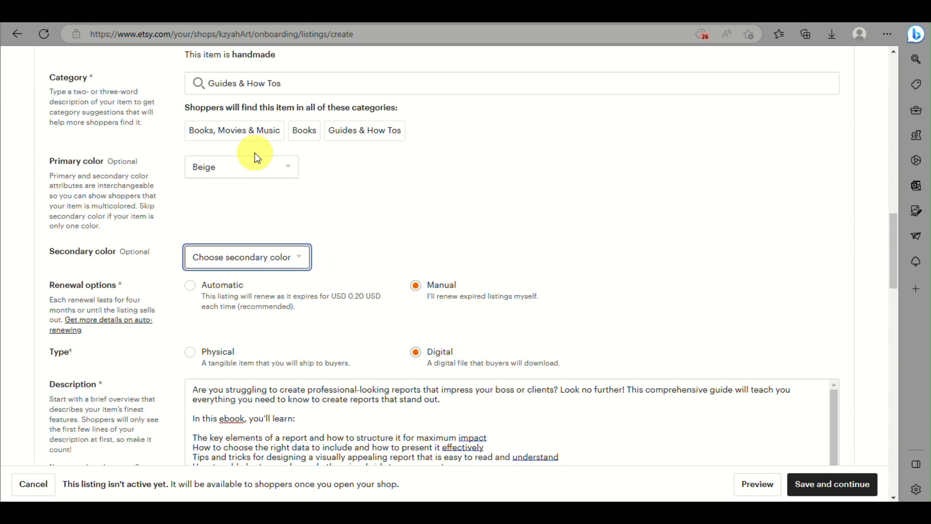
- Retitle the listing 'The Ultimate Guide to Creating Professional Reports sample only pdf' without quotes
{"action": "scroll", "coordinate": [256, 155], "scroll_direction": "up", "scroll_amount": 3}
{"action": "triple_click", "coordinate": [217, 134]}
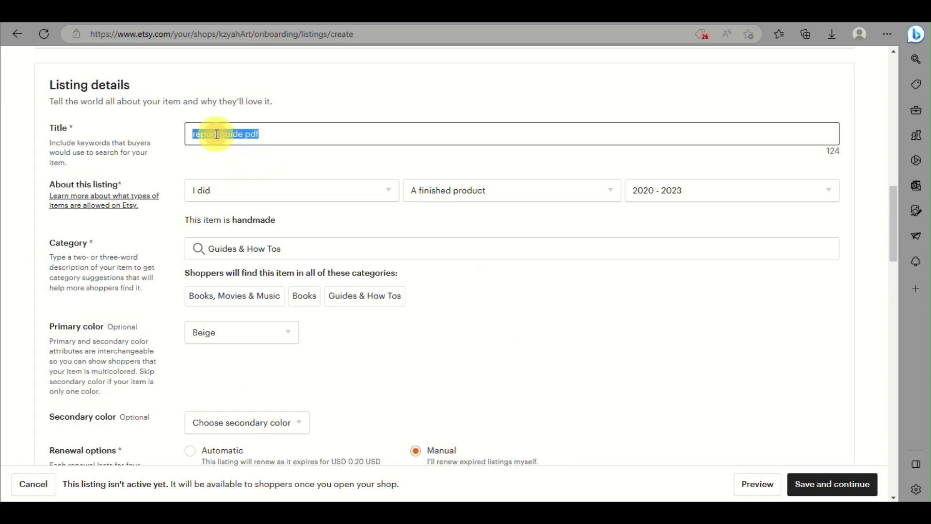
{"action": "left_click", "coordinate": [242, 131]}
{"action": "left_click_drag", "start_coordinate": [242, 130], "coordinate": [135, 137]}
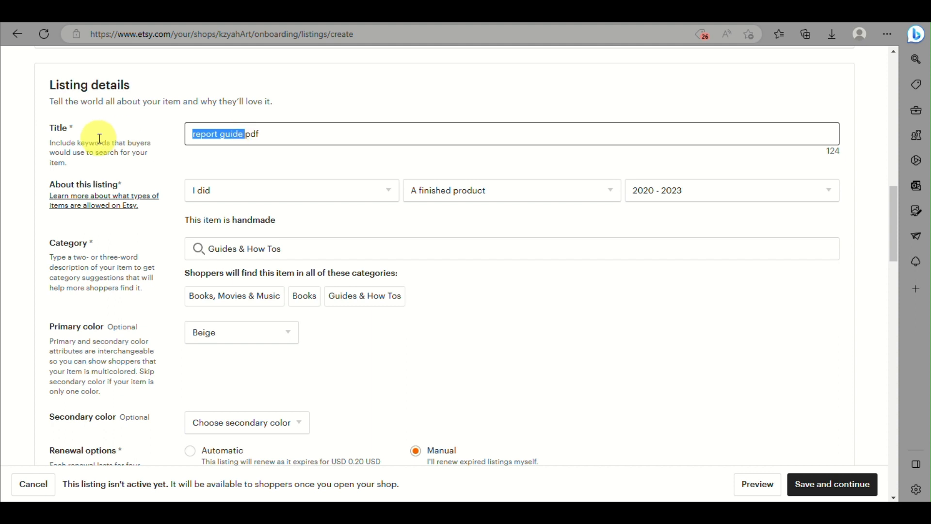
{"action": "type", "text": "\"The Ultimate Guide to Creating Professional Reports\""}
{"action": "key", "text": "BackSpace"}
{"action": "type", "text": "sa"}
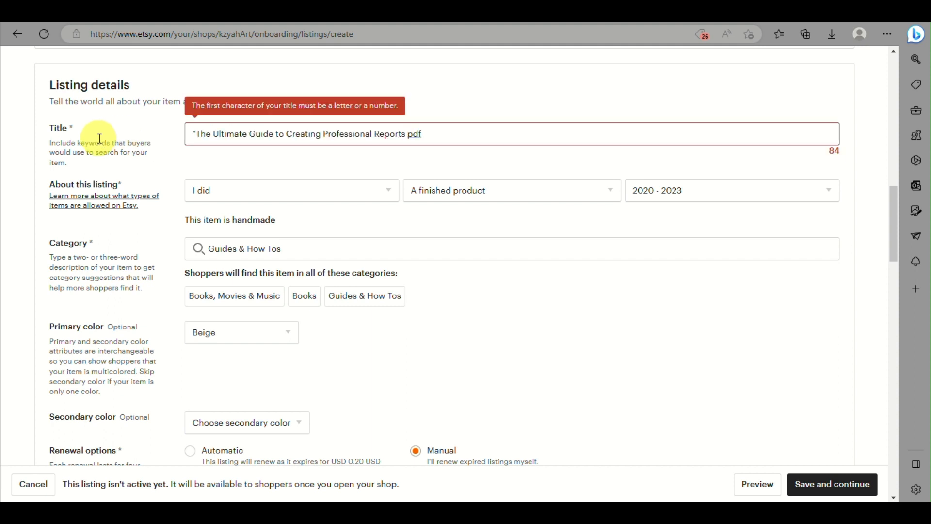
{"action": "type", "text": "mple only"}
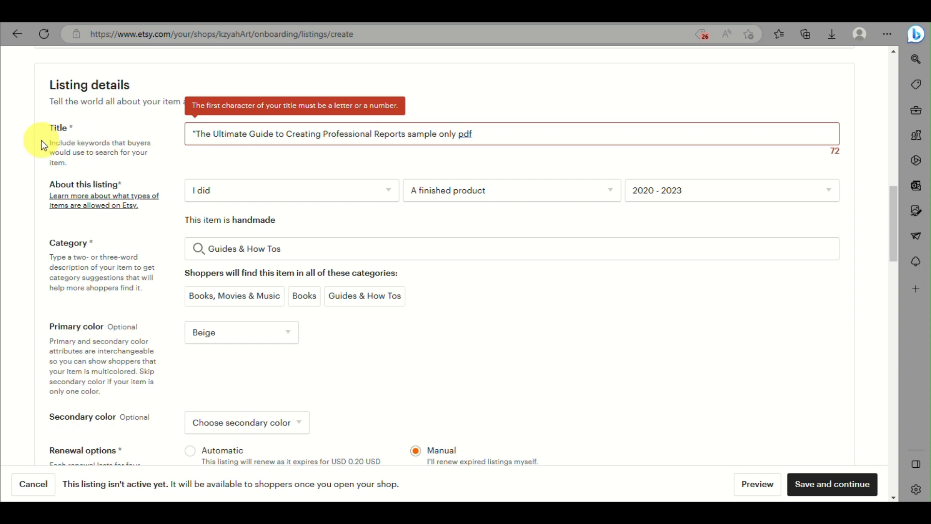
{"action": "left_click", "coordinate": [194, 134]}
{"action": "key", "text": "BackSpace"}
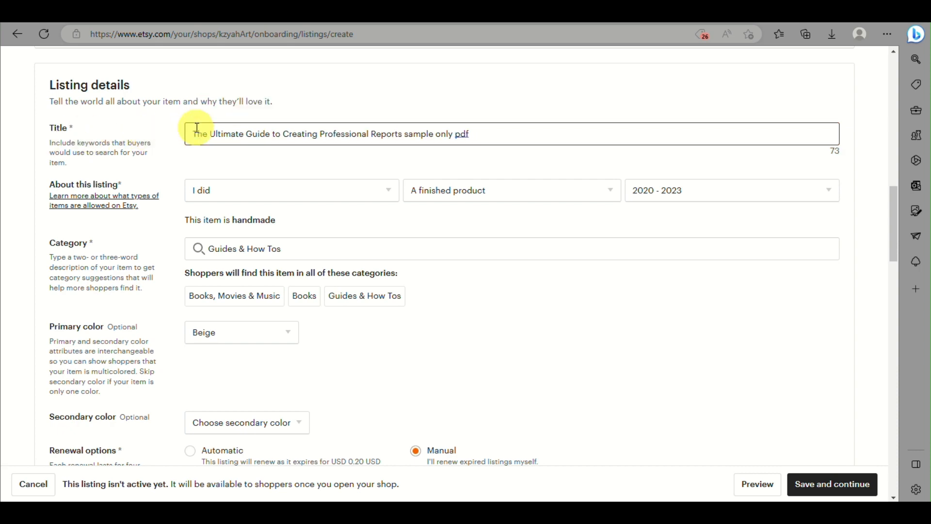
{"action": "scroll", "coordinate": [564, 272], "scroll_direction": "down", "scroll_amount": 8}
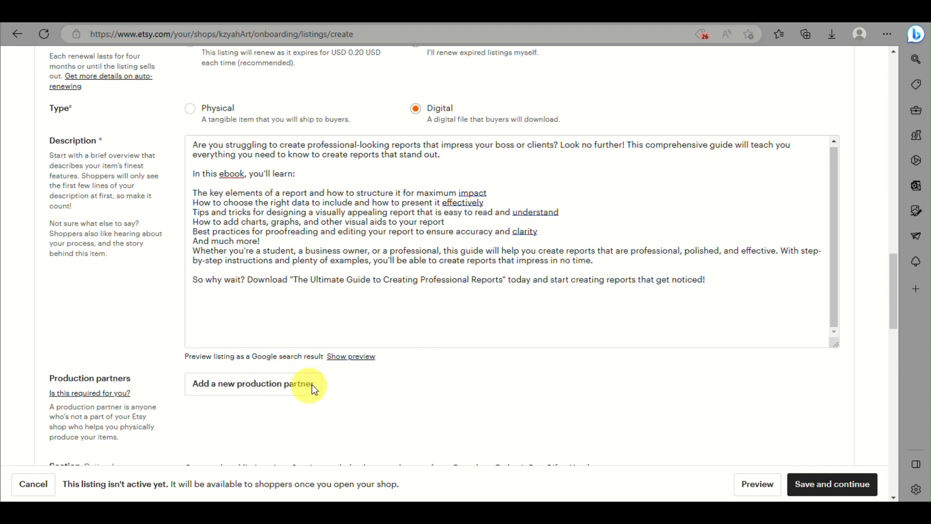
{"action": "scroll", "coordinate": [399, 276], "scroll_direction": "down", "scroll_amount": 5}
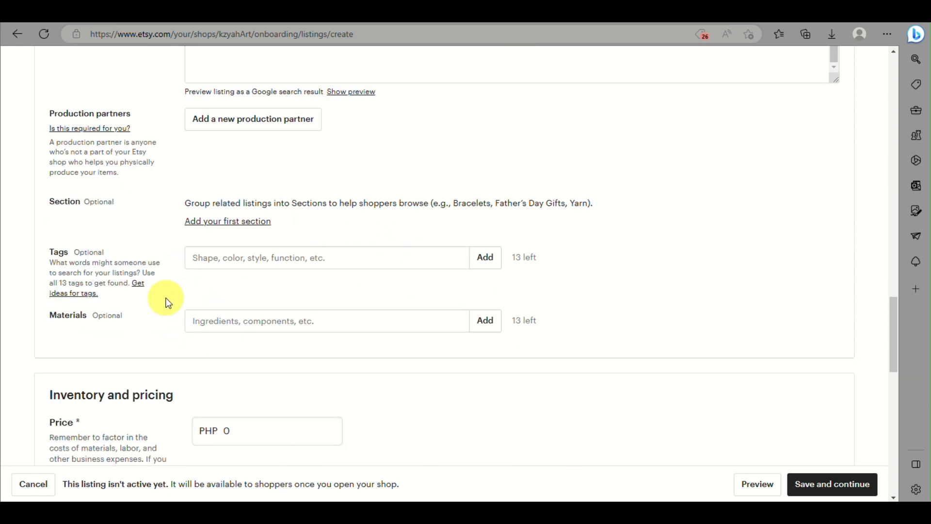
- Add the tags 'creating a report', 'report' and 'ebook' to the listing
{"action": "left_click", "coordinate": [237, 267]}
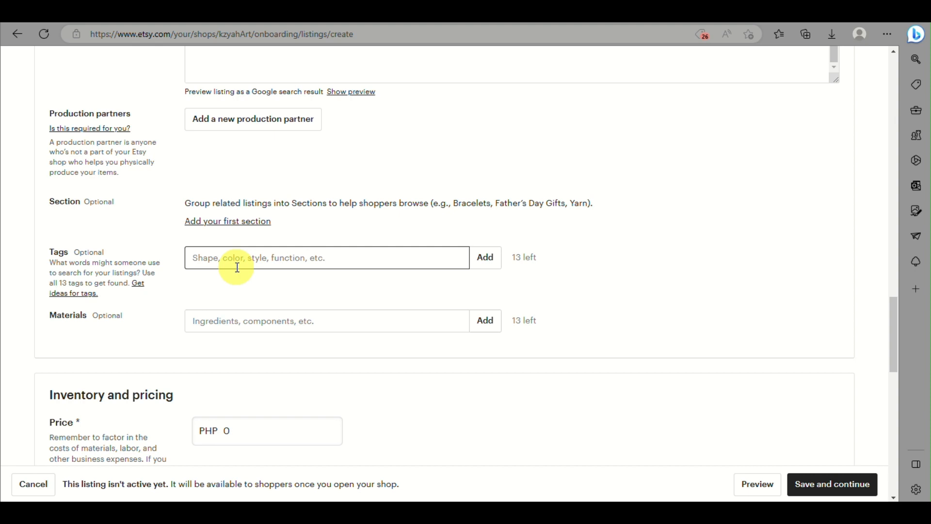
{"action": "type", "text": "crea"}
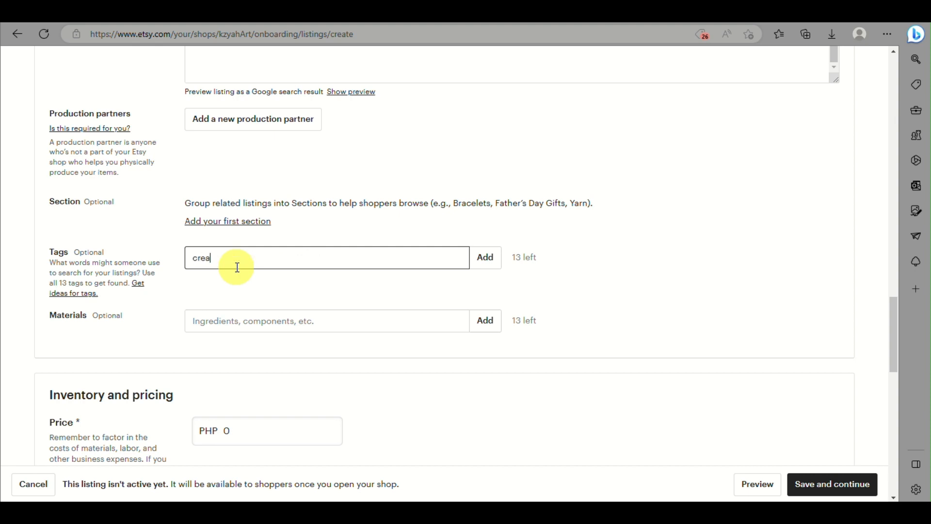
{"action": "type", "text": "ting a report"}
{"action": "left_click", "coordinate": [489, 257]}
{"action": "type", "text": "re"}
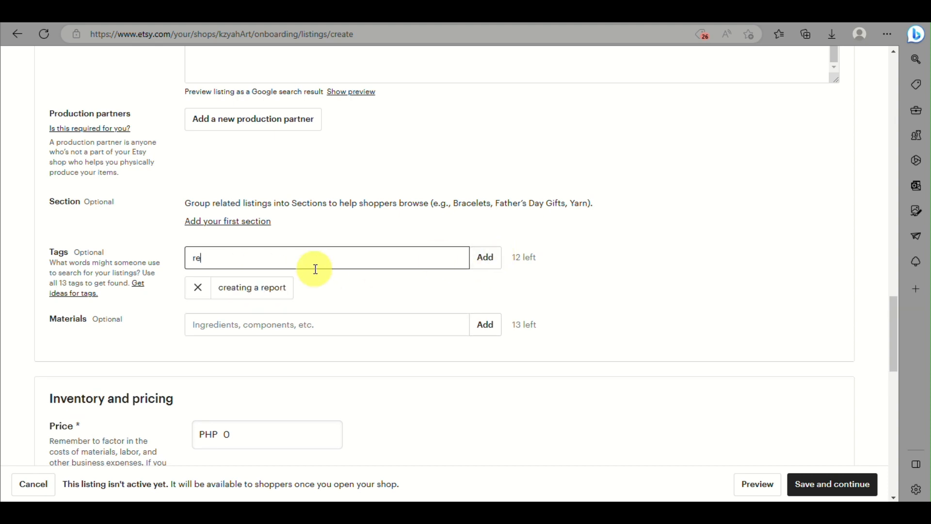
{"action": "type", "text": "port"}
{"action": "key", "text": "Return"}
{"action": "type", "text": "e"}
{"action": "key", "text": "BackSpace"}
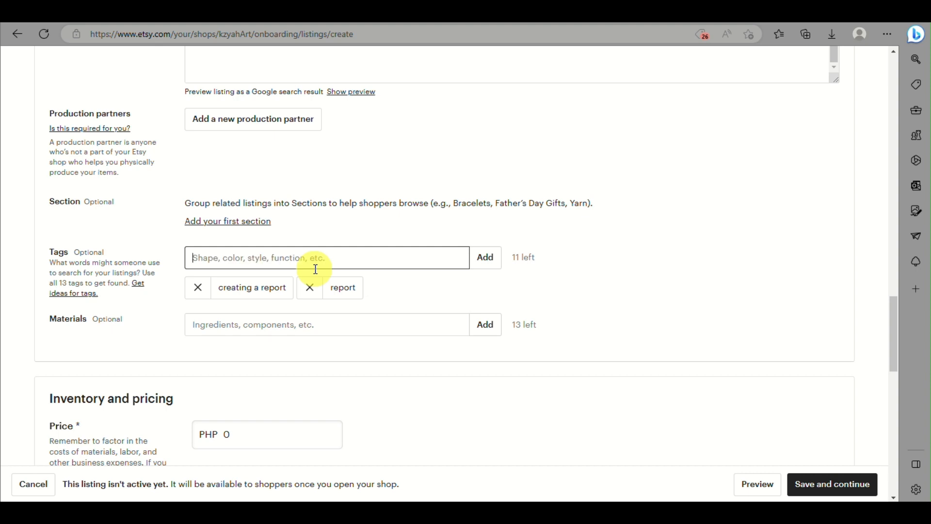
{"action": "type", "text": "ebook"}
{"action": "key", "text": "Return"}
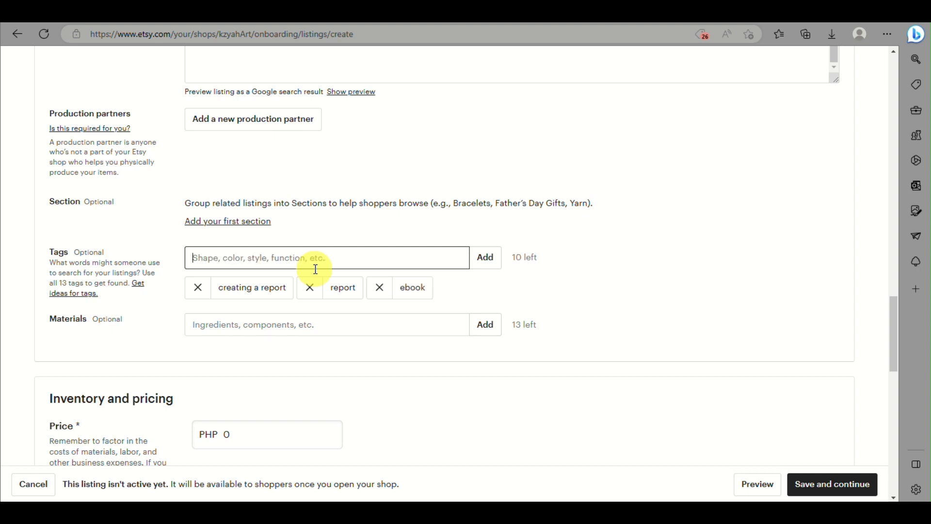
- Enter a price of 250, then correct it to PHP 450
{"action": "left_click", "coordinate": [278, 327]}
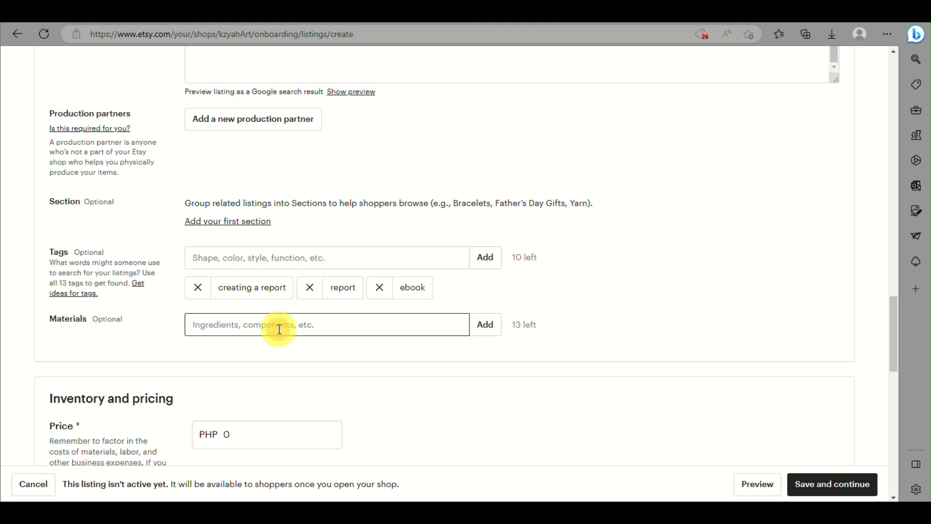
{"action": "scroll", "coordinate": [348, 347], "scroll_direction": "down", "scroll_amount": 5}
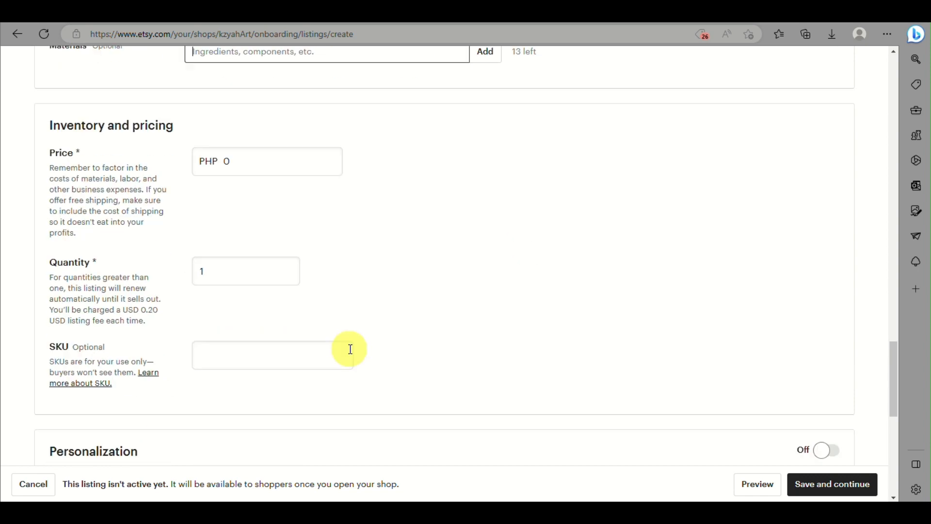
{"action": "left_click", "coordinate": [305, 156]}
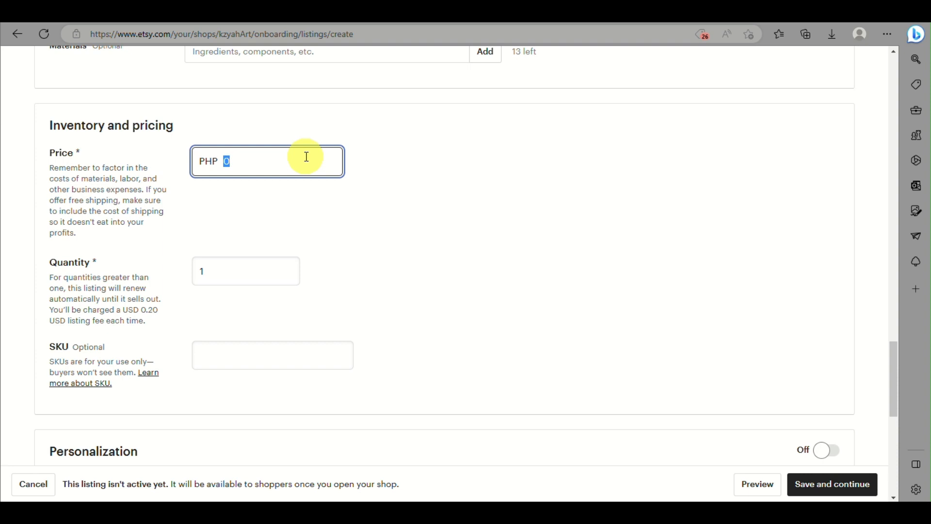
{"action": "type", "text": "250"}
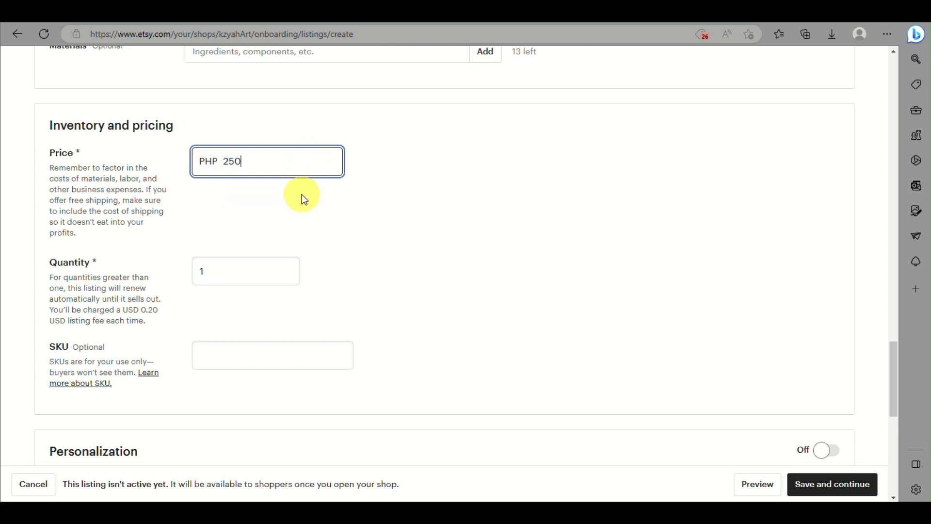
{"action": "double_click", "coordinate": [279, 167]}
{"action": "type", "text": "450"}
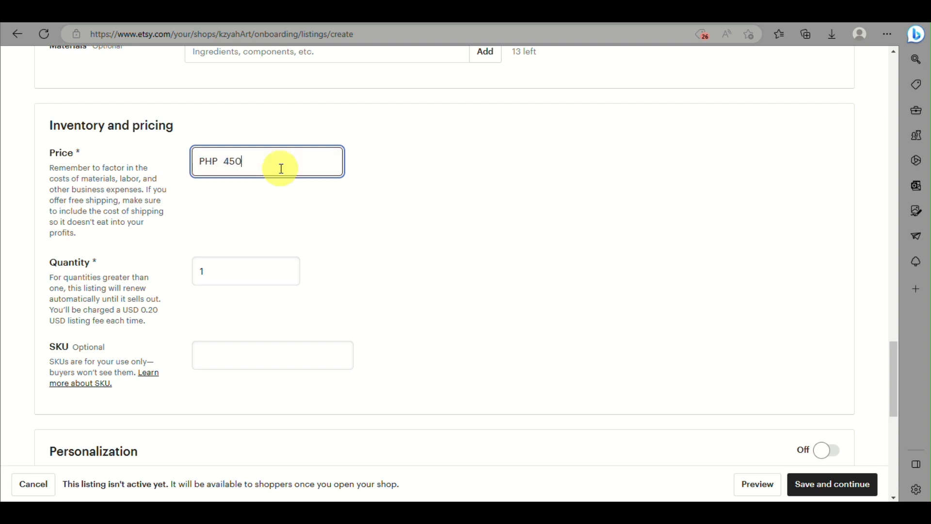
{"action": "scroll", "coordinate": [211, 301], "scroll_direction": "down", "scroll_amount": 3}
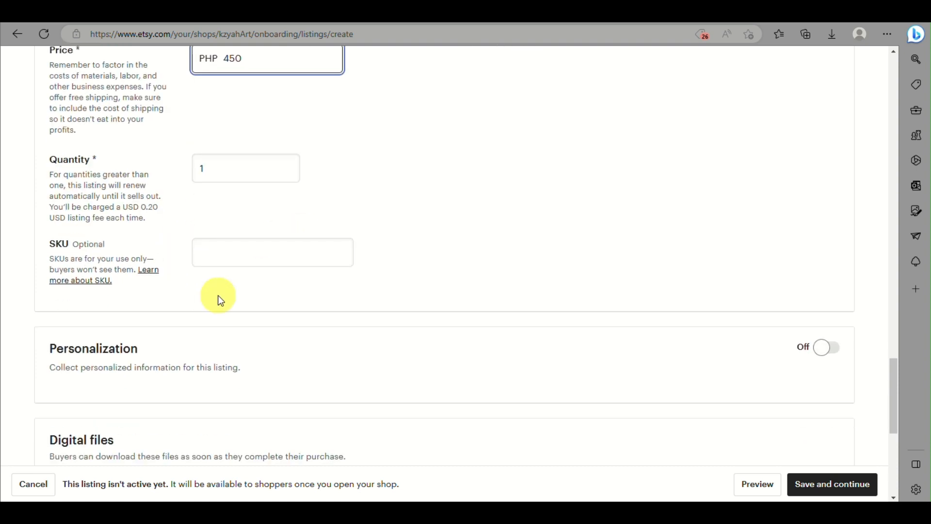
{"action": "left_click", "coordinate": [248, 186]}
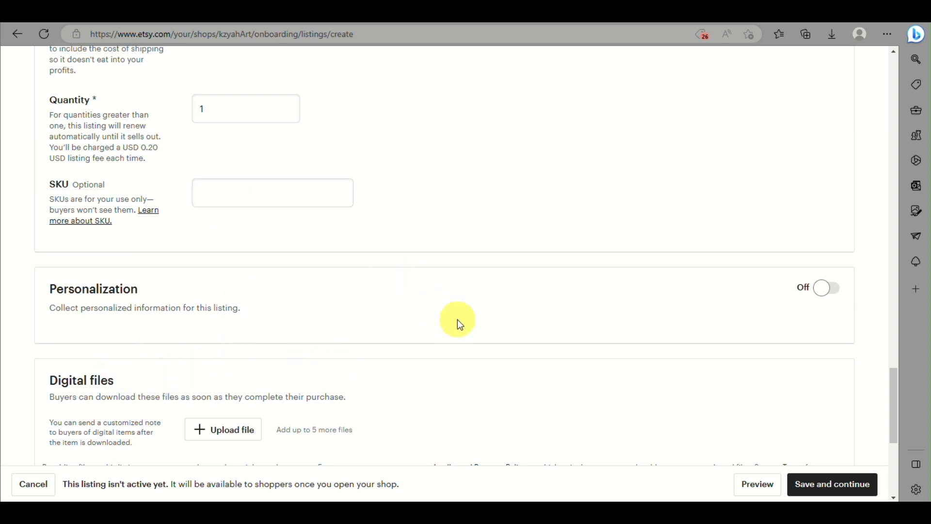
{"action": "left_click", "coordinate": [822, 295]}
{"action": "scroll", "coordinate": [378, 343], "scroll_direction": "down", "scroll_amount": 3}
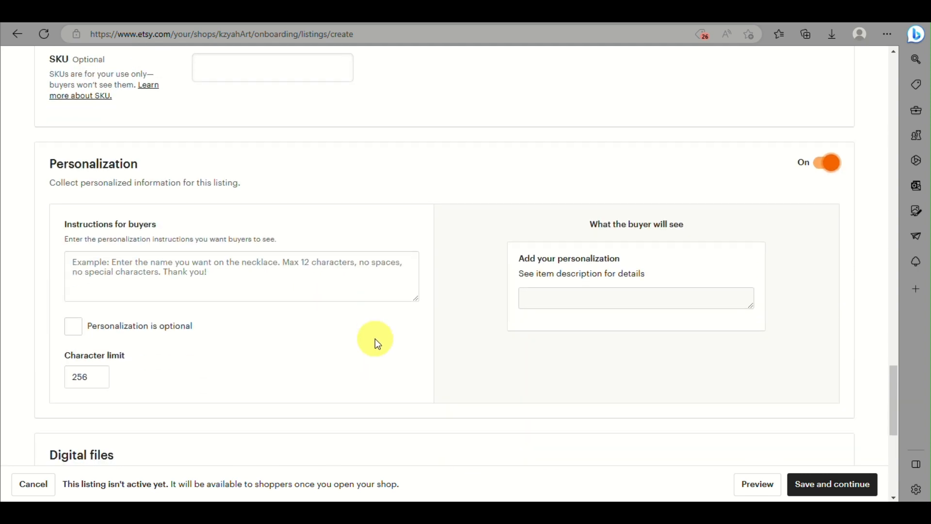
{"action": "left_click", "coordinate": [821, 174]}
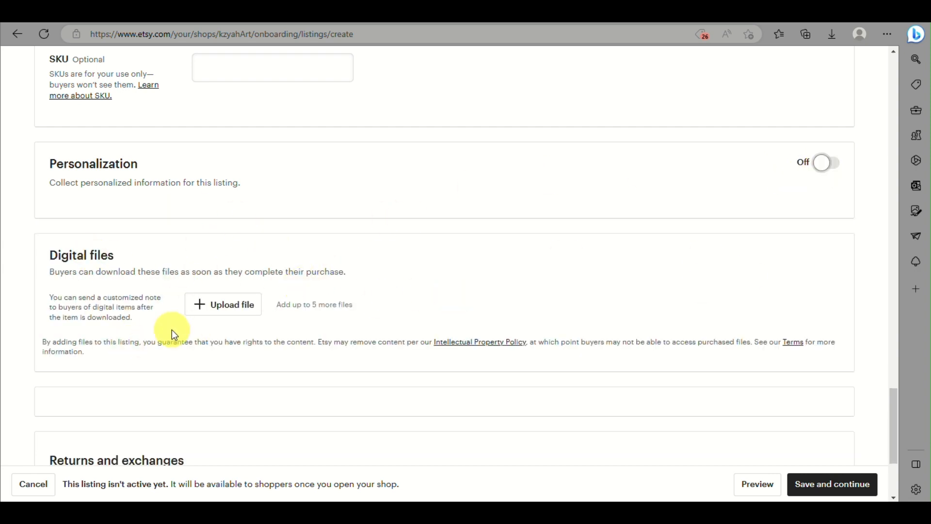
- Attach report.pdf from Downloads as the digital file and try saving the listing
{"action": "left_click", "coordinate": [223, 304]}
{"action": "scroll", "coordinate": [371, 163], "scroll_direction": "down", "scroll_amount": 3}
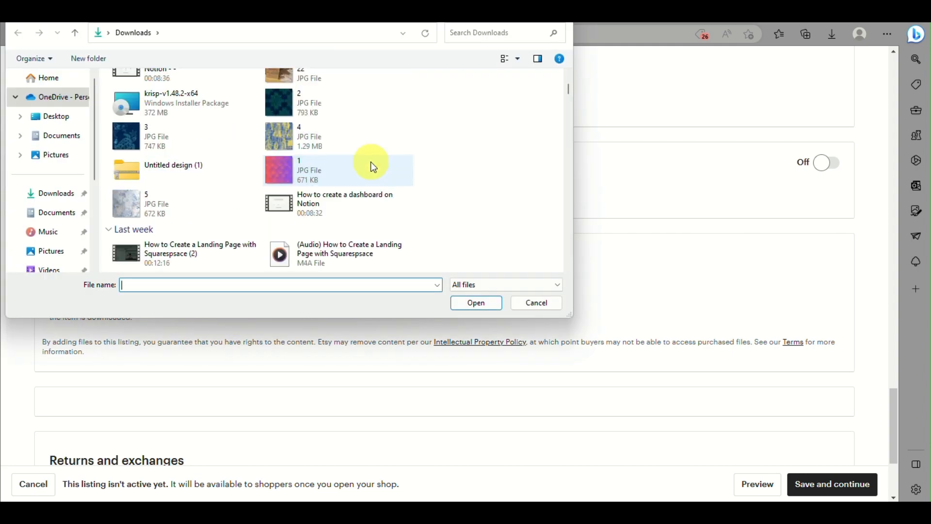
{"action": "scroll", "coordinate": [371, 164], "scroll_direction": "down", "scroll_amount": 5}
{"action": "left_click", "coordinate": [379, 99]}
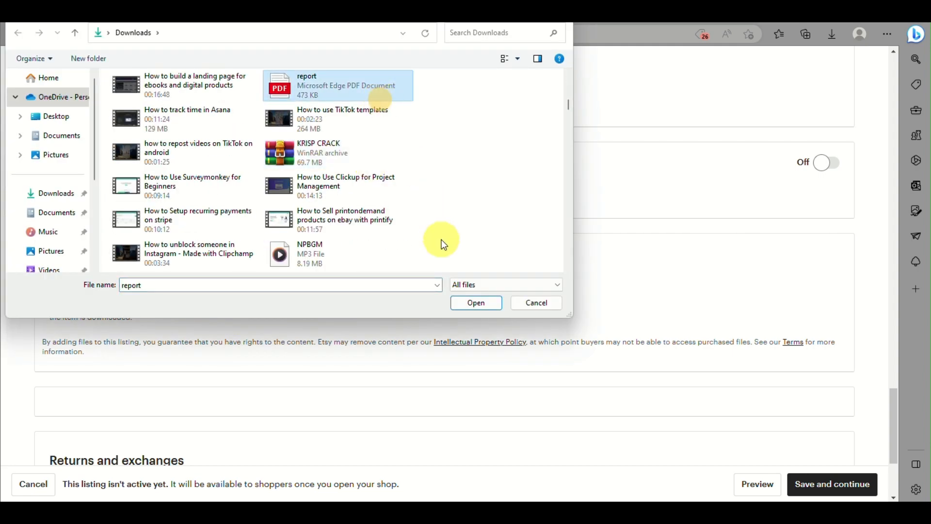
{"action": "left_click", "coordinate": [475, 303]}
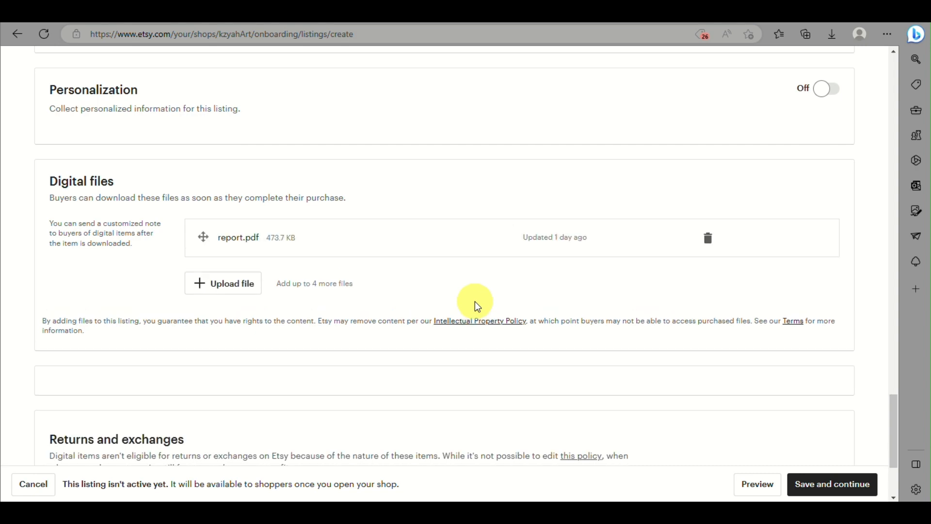
{"action": "left_click", "coordinate": [832, 484]}
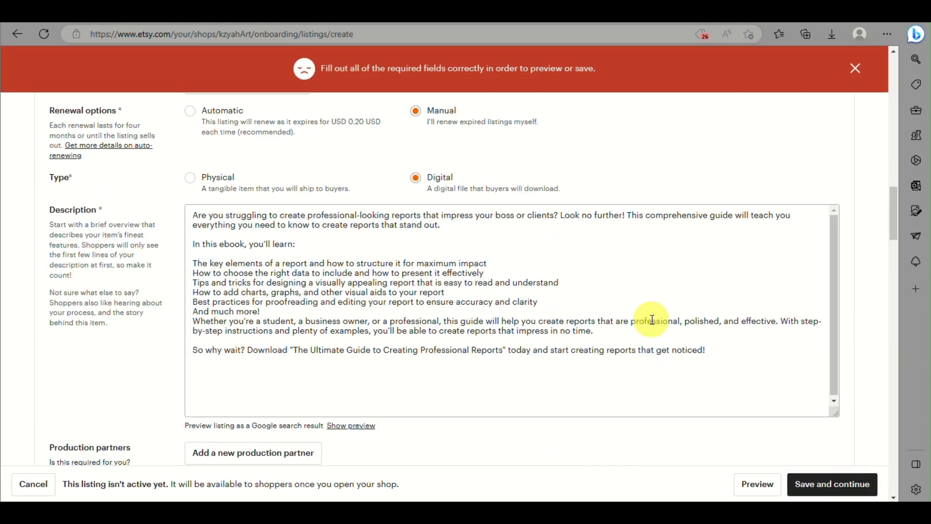
- Enter origin postal code 6000 and set processing time to 1 business day
{"action": "left_click", "coordinate": [853, 72]}
{"action": "scroll", "coordinate": [610, 243], "scroll_direction": "up", "scroll_amount": 15}
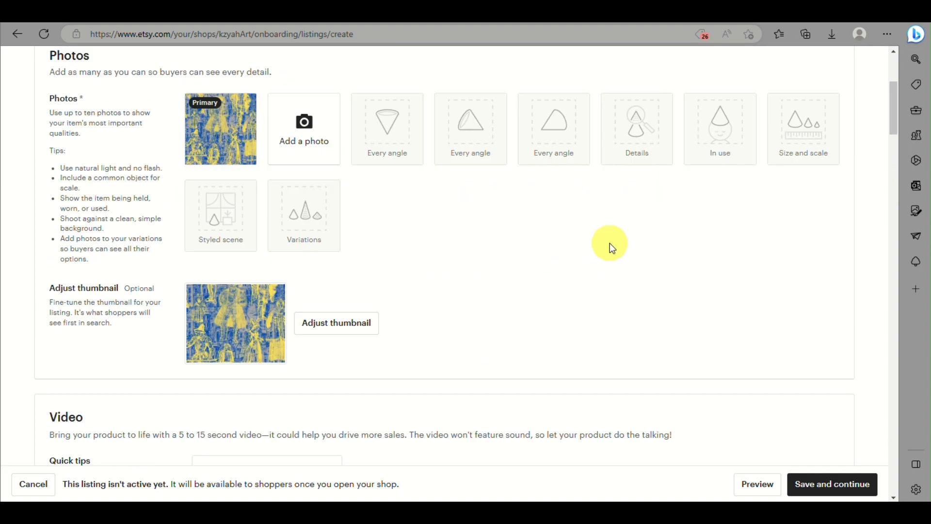
{"action": "scroll", "coordinate": [610, 243], "scroll_direction": "down", "scroll_amount": 20}
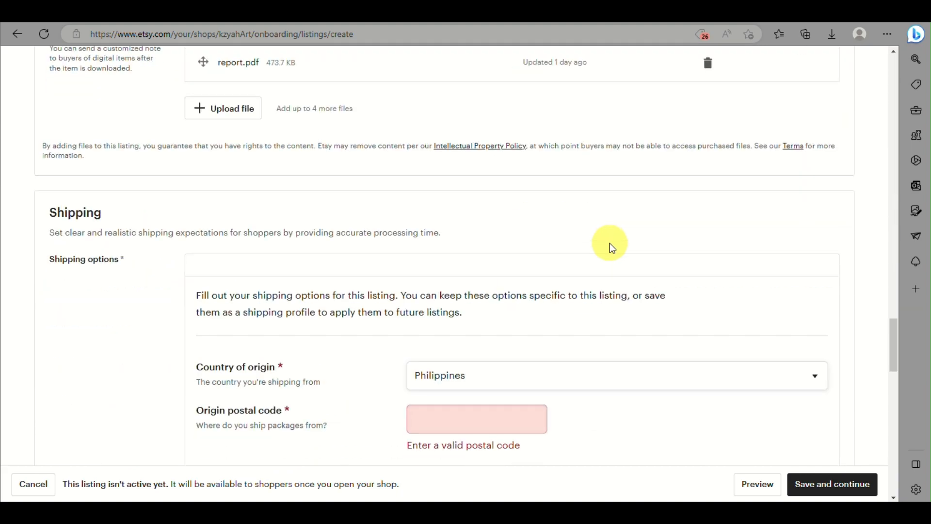
{"action": "scroll", "coordinate": [609, 243], "scroll_direction": "down", "scroll_amount": 3}
{"action": "left_click", "coordinate": [474, 287]}
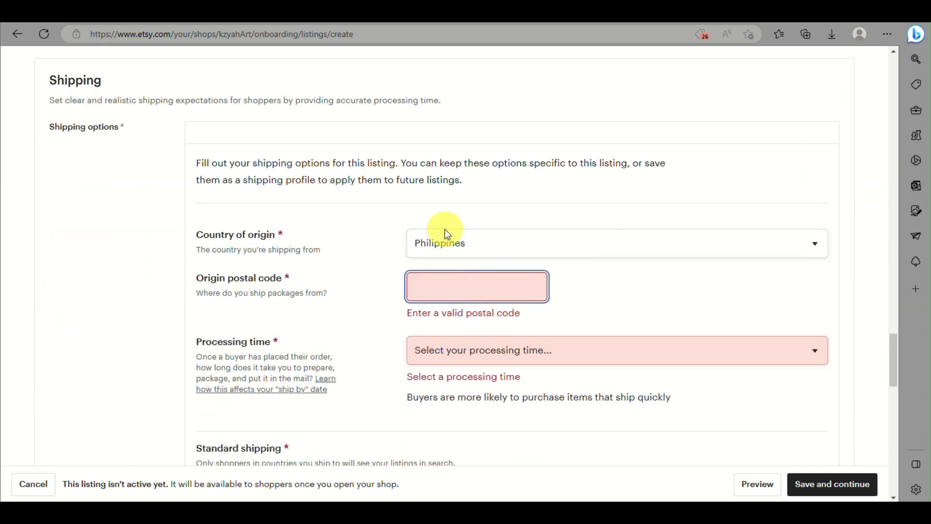
{"action": "type", "text": "6000"}
{"action": "left_click", "coordinate": [472, 324]}
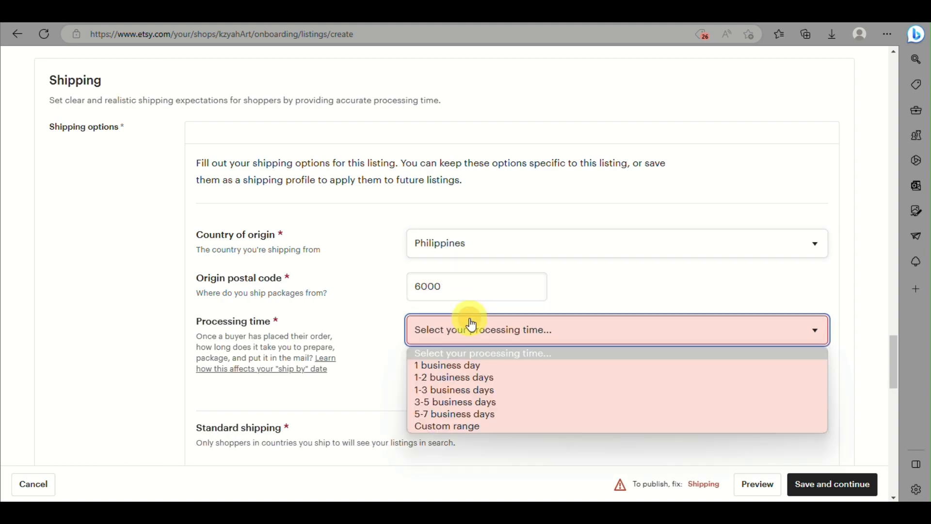
{"action": "left_click", "coordinate": [466, 365]}
- Set the Philippines delivery time to 1 day
{"action": "scroll", "coordinate": [467, 361], "scroll_direction": "down", "scroll_amount": 3}
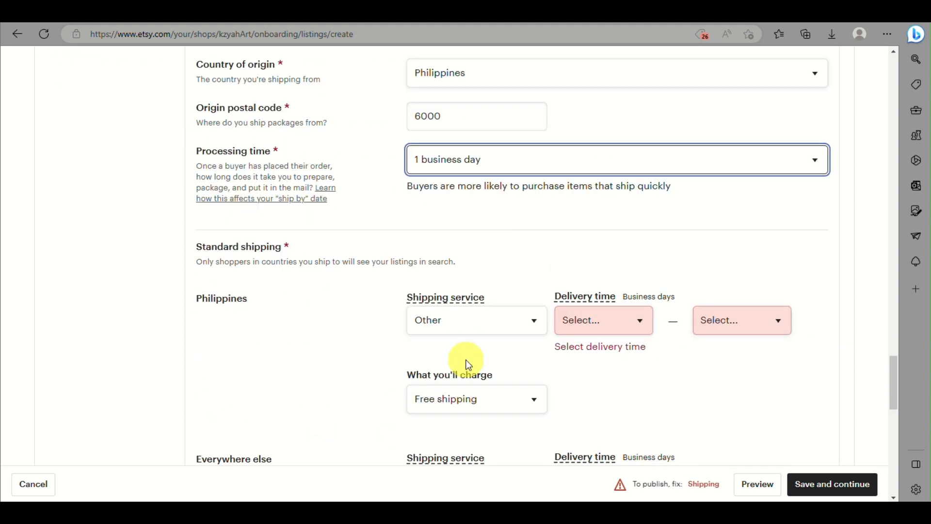
{"action": "scroll", "coordinate": [469, 364], "scroll_direction": "up", "scroll_amount": 20}
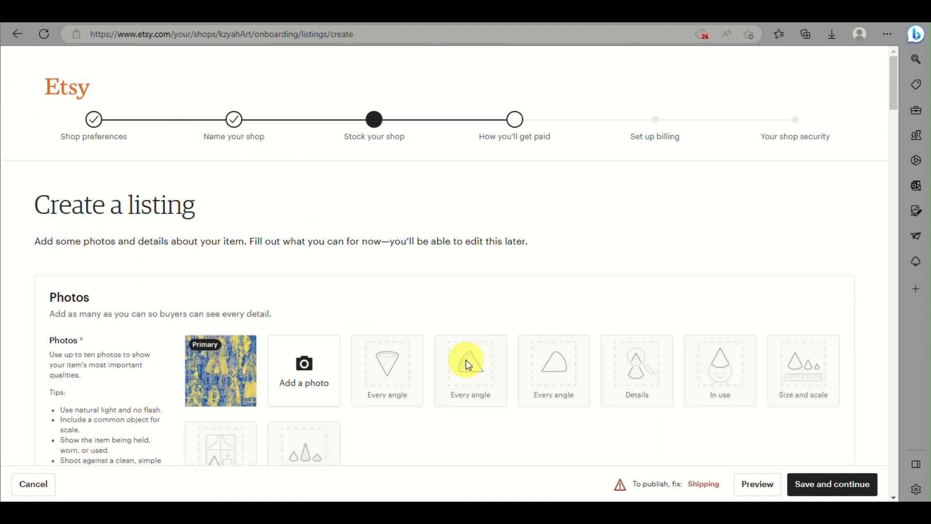
{"action": "scroll", "coordinate": [468, 364], "scroll_direction": "down", "scroll_amount": 20}
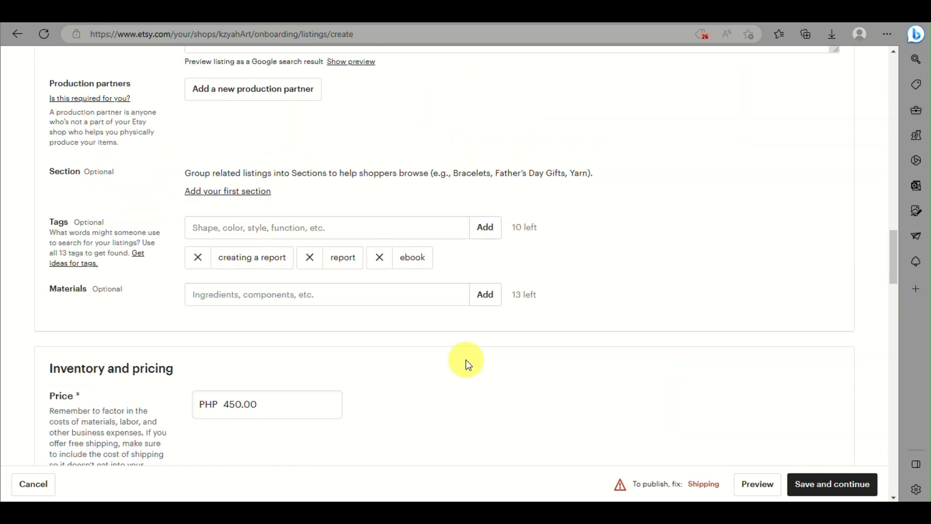
{"action": "scroll", "coordinate": [467, 365], "scroll_direction": "up", "scroll_amount": 4}
{"action": "scroll", "coordinate": [468, 364], "scroll_direction": "down", "scroll_amount": 20}
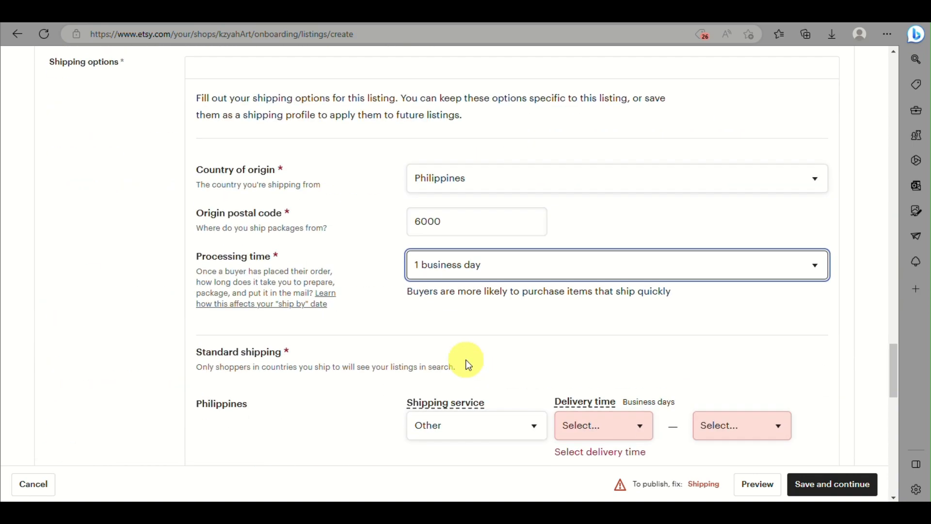
{"action": "scroll", "coordinate": [469, 364], "scroll_direction": "down", "scroll_amount": 3}
{"action": "left_click", "coordinate": [495, 310]}
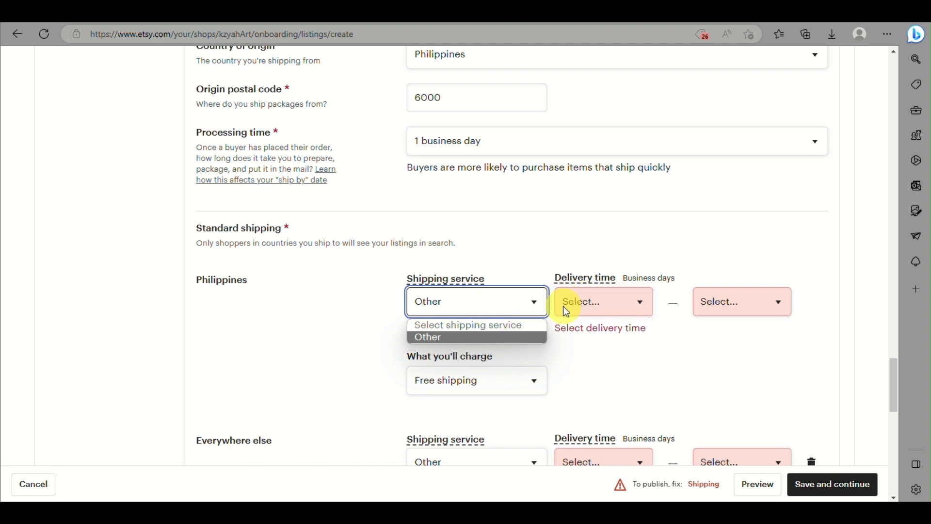
{"action": "left_click", "coordinate": [583, 307]}
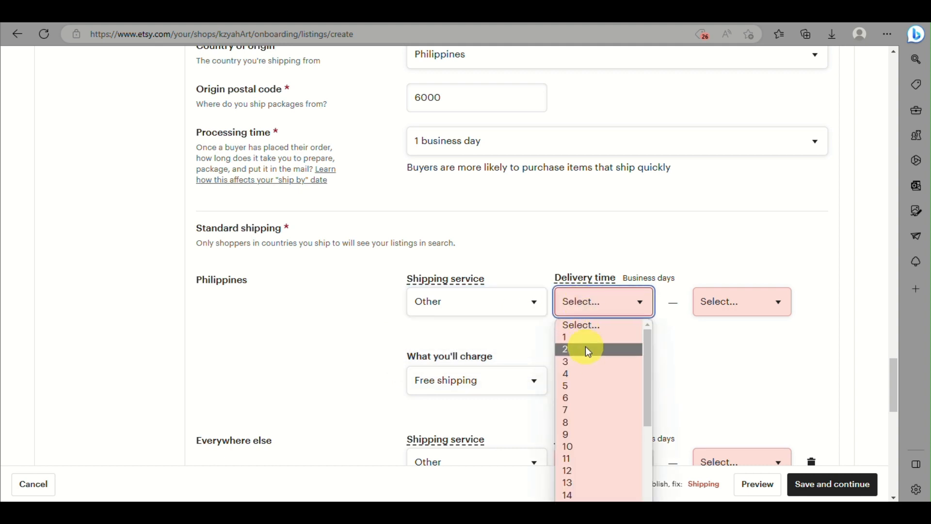
{"action": "left_click", "coordinate": [586, 338]}
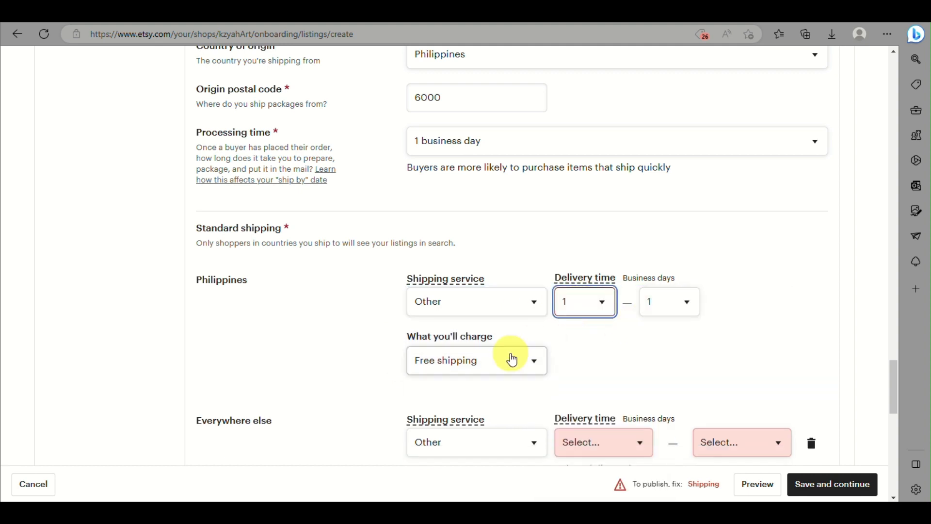
{"action": "left_click", "coordinate": [509, 359]}
- Keep Other as the everywhere-else service and set its delivery time to 1 day
{"action": "scroll", "coordinate": [493, 388], "scroll_direction": "down", "scroll_amount": 2}
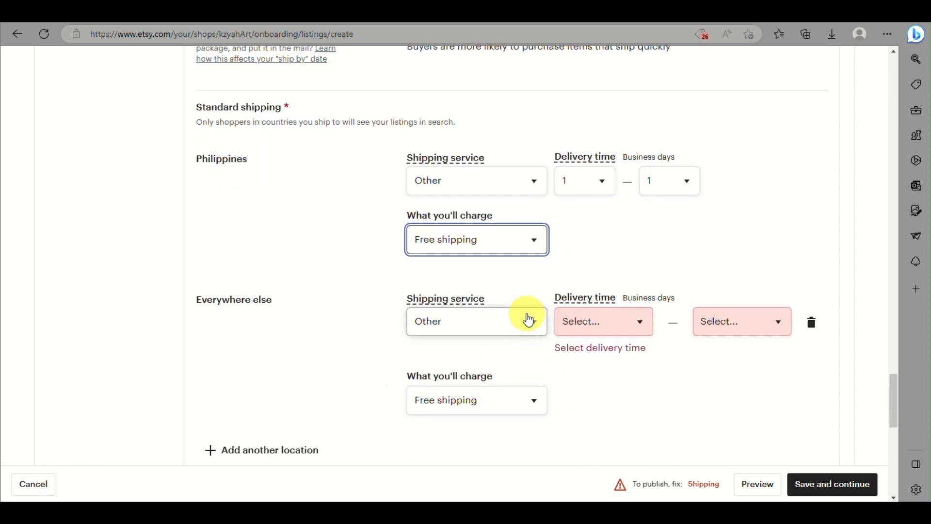
{"action": "left_click", "coordinate": [528, 320]}
{"action": "left_click", "coordinate": [528, 317]}
{"action": "left_click", "coordinate": [577, 320]}
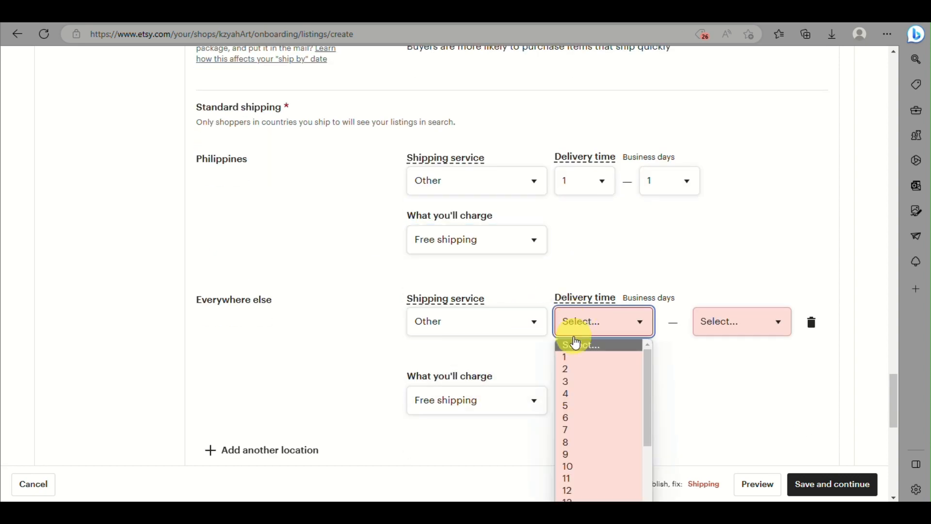
{"action": "left_click", "coordinate": [576, 355]}
{"action": "scroll", "coordinate": [528, 385], "scroll_direction": "down", "scroll_amount": 6}
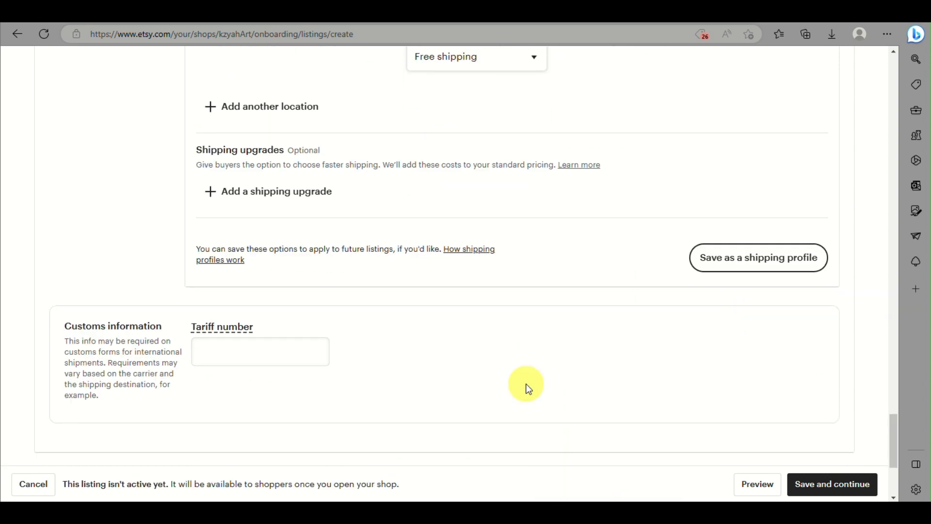
- Save these shipping options as a new shipping profile named Kzy
{"action": "left_click", "coordinate": [721, 258]}
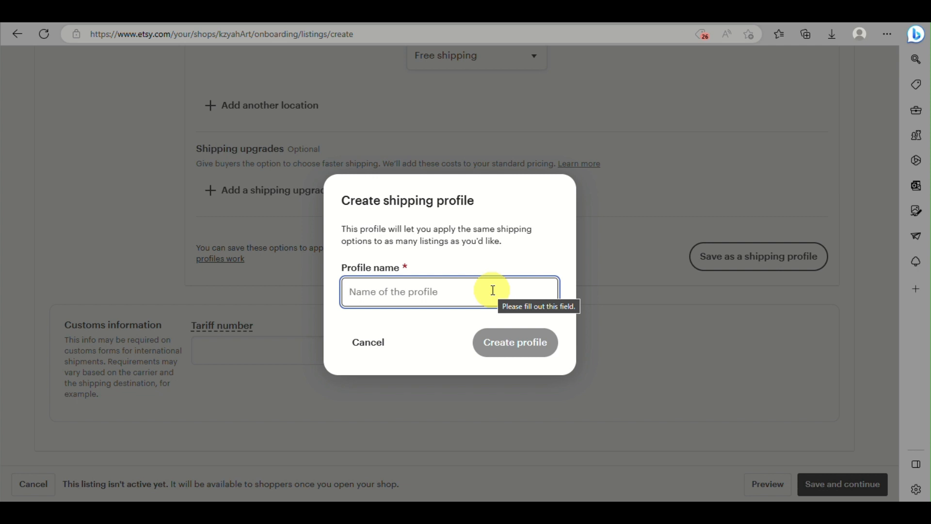
{"action": "type", "text": "Kzy"}
{"action": "left_click", "coordinate": [518, 363]}
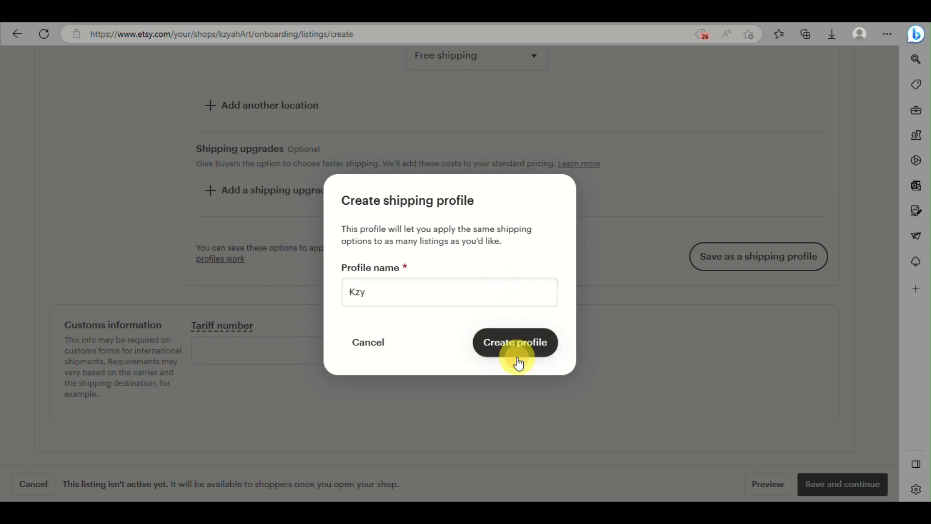
{"action": "scroll", "coordinate": [522, 190], "scroll_direction": "up", "scroll_amount": 2}
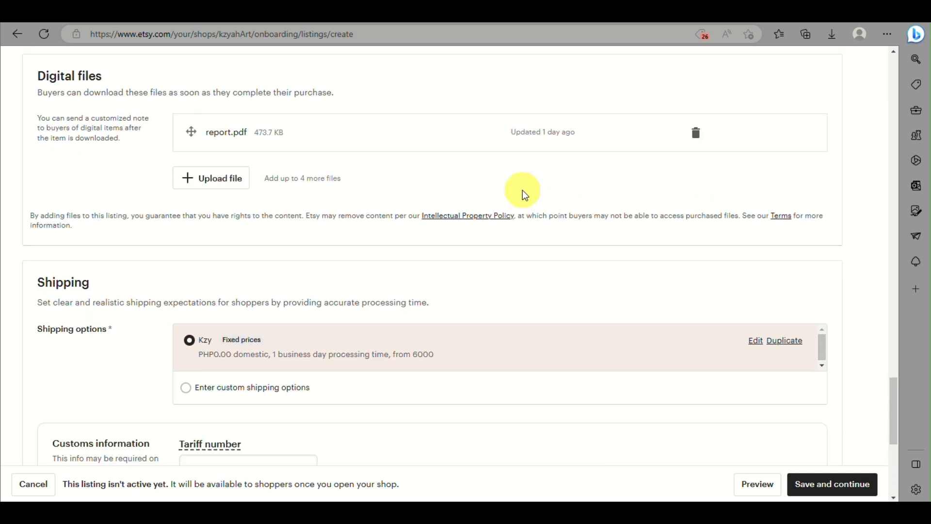
- Scroll through the ebook listing to review its details
{"action": "scroll", "coordinate": [522, 190], "scroll_direction": "down", "scroll_amount": 1}
{"action": "scroll", "coordinate": [522, 190], "scroll_direction": "down", "scroll_amount": 2}
{"action": "scroll", "coordinate": [522, 190], "scroll_direction": "up", "scroll_amount": 3}
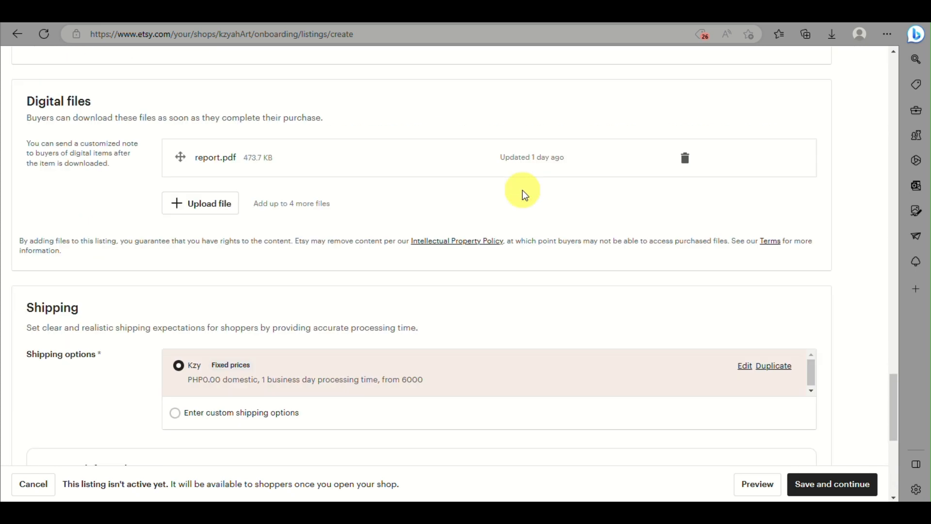
{"action": "scroll", "coordinate": [522, 190], "scroll_direction": "up", "scroll_amount": 2}
{"action": "scroll", "coordinate": [522, 190], "scroll_direction": "down", "scroll_amount": 5}
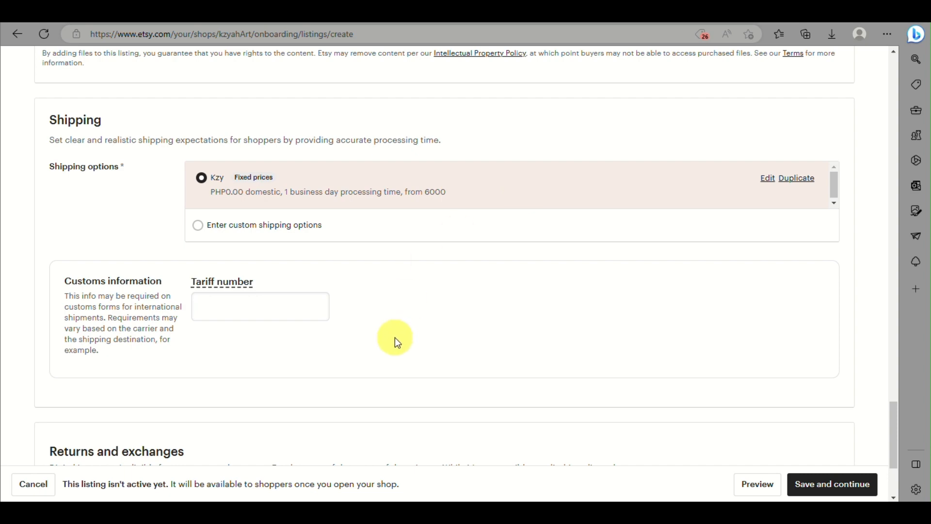
{"action": "scroll", "coordinate": [392, 345], "scroll_direction": "down", "scroll_amount": 3}
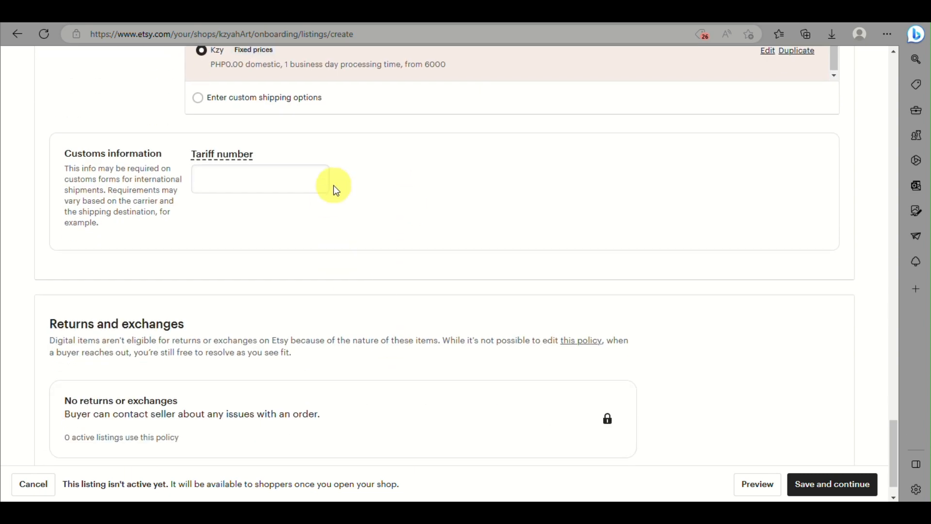
{"action": "scroll", "coordinate": [269, 283], "scroll_direction": "up", "scroll_amount": 12}
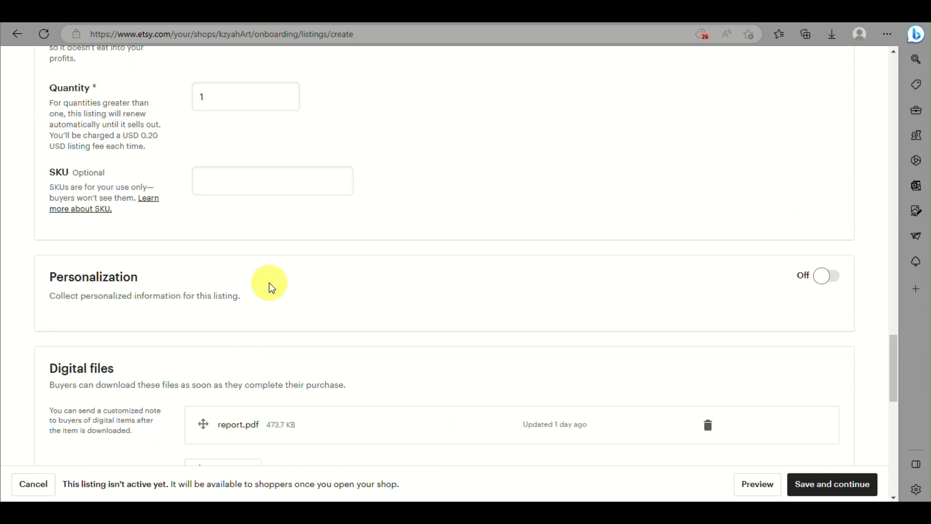
{"action": "scroll", "coordinate": [358, 239], "scroll_direction": "up", "scroll_amount": 18}
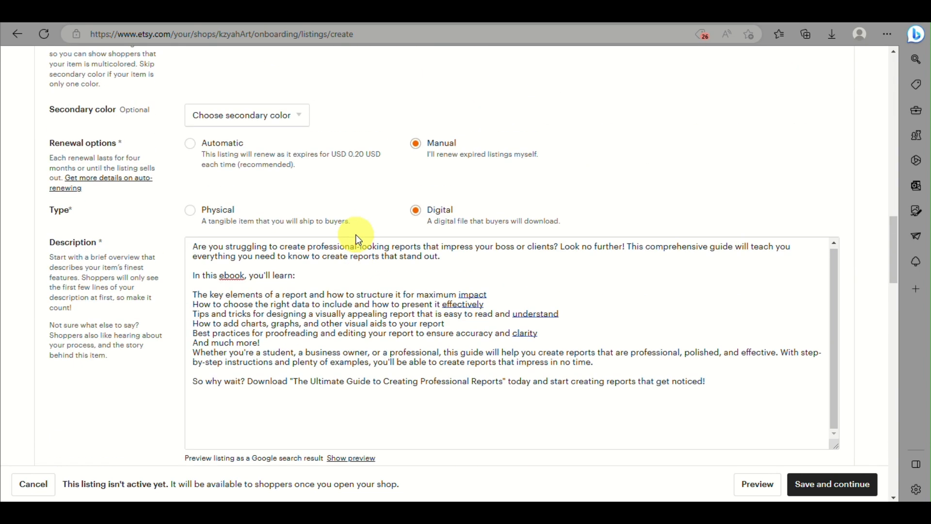
{"action": "scroll", "coordinate": [358, 239], "scroll_direction": "down", "scroll_amount": 5}
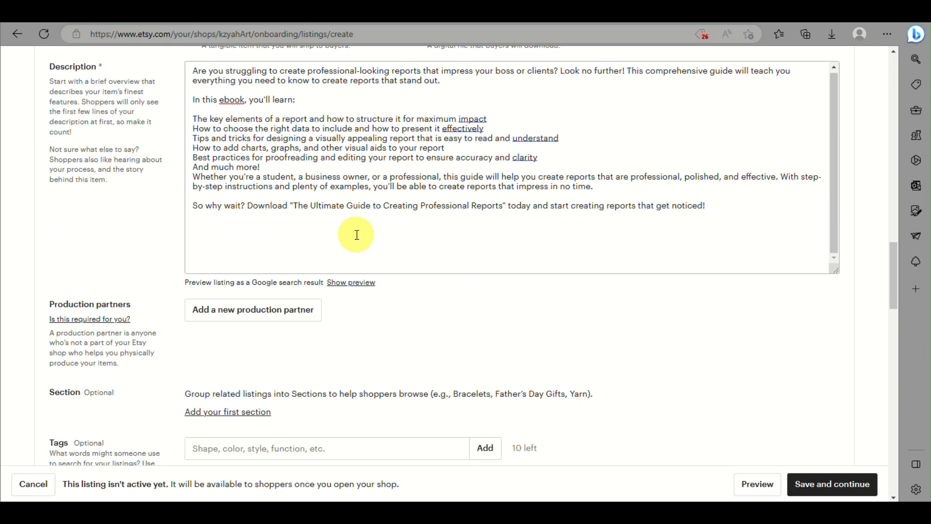
{"action": "scroll", "coordinate": [358, 237], "scroll_direction": "up", "scroll_amount": 12}
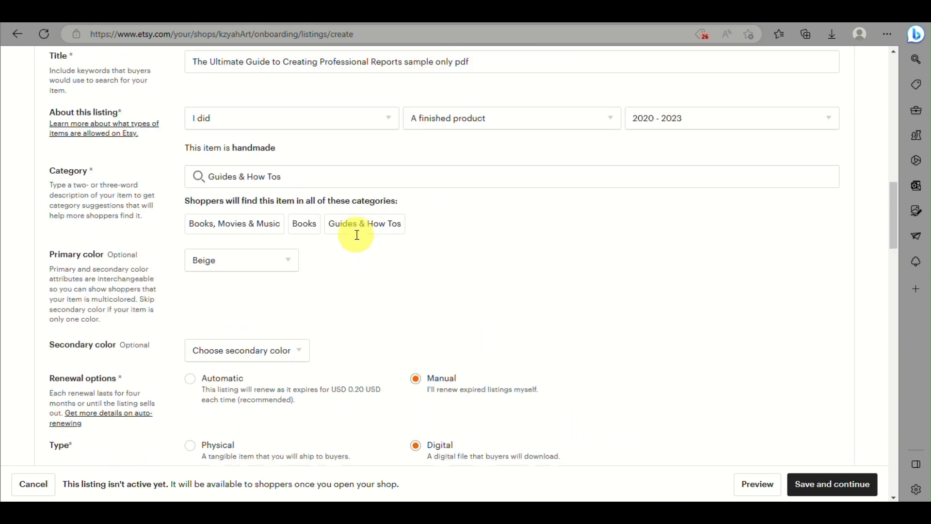
{"action": "scroll", "coordinate": [358, 239], "scroll_direction": "up", "scroll_amount": 3}
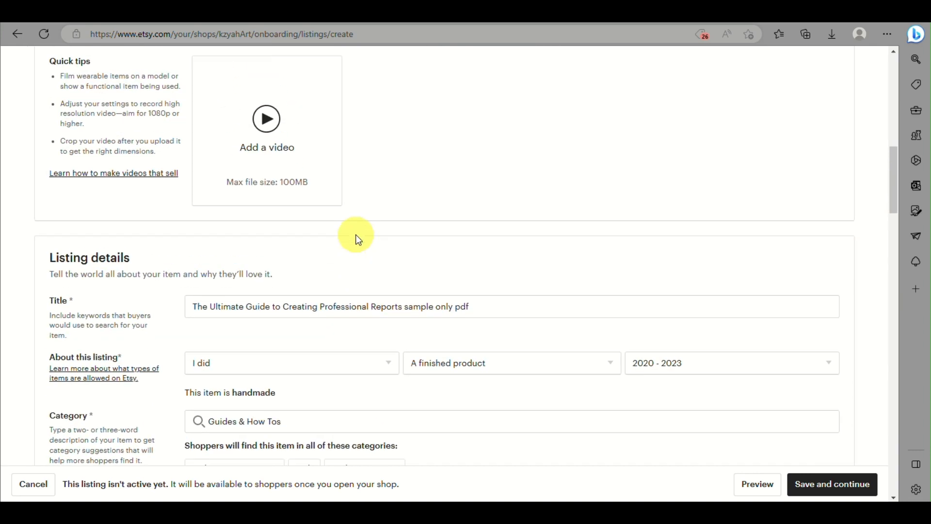
{"action": "scroll", "coordinate": [358, 239], "scroll_direction": "down", "scroll_amount": 15}
{"action": "scroll", "coordinate": [358, 239], "scroll_direction": "down", "scroll_amount": 5}
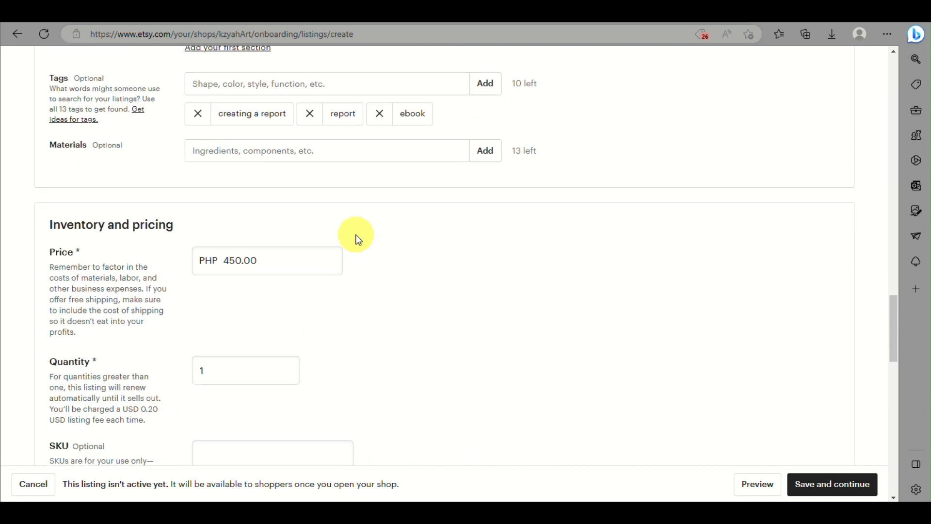
{"action": "scroll", "coordinate": [358, 239], "scroll_direction": "up", "scroll_amount": 20}
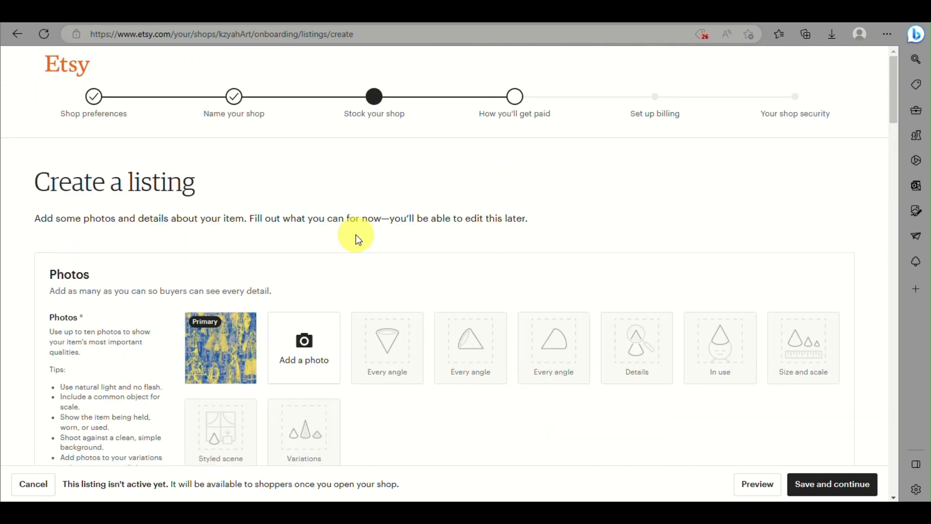
{"action": "scroll", "coordinate": [358, 239], "scroll_direction": "down", "scroll_amount": 15}
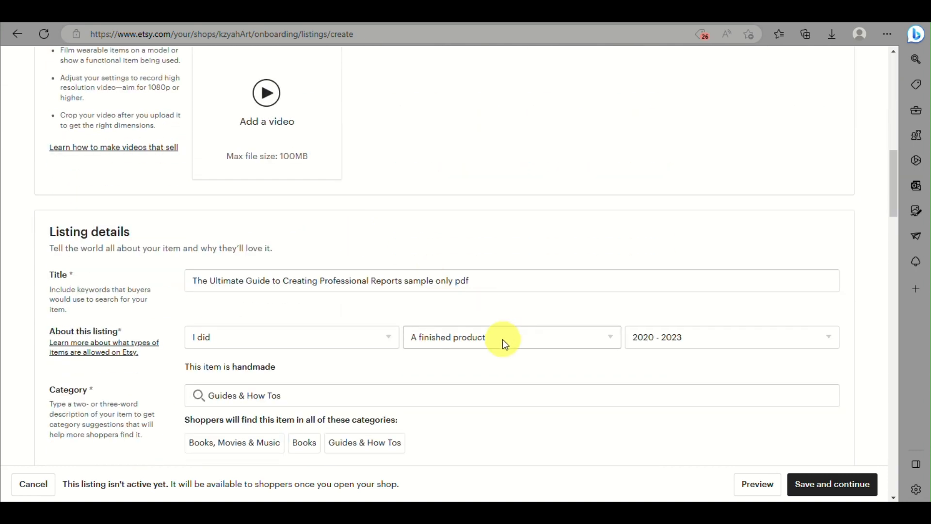
- Keep 'A finished product' in About this listing and save the listing
{"action": "left_click", "coordinate": [504, 344]}
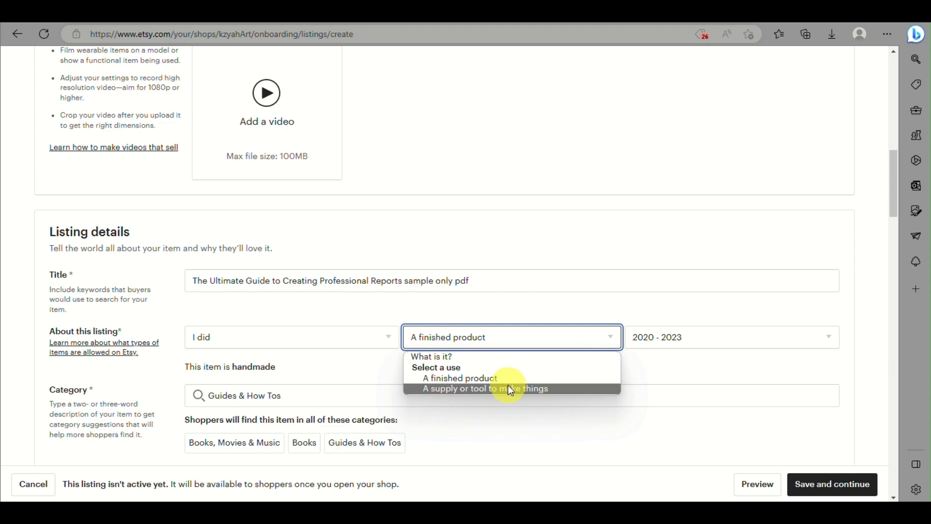
{"action": "left_click", "coordinate": [560, 429]}
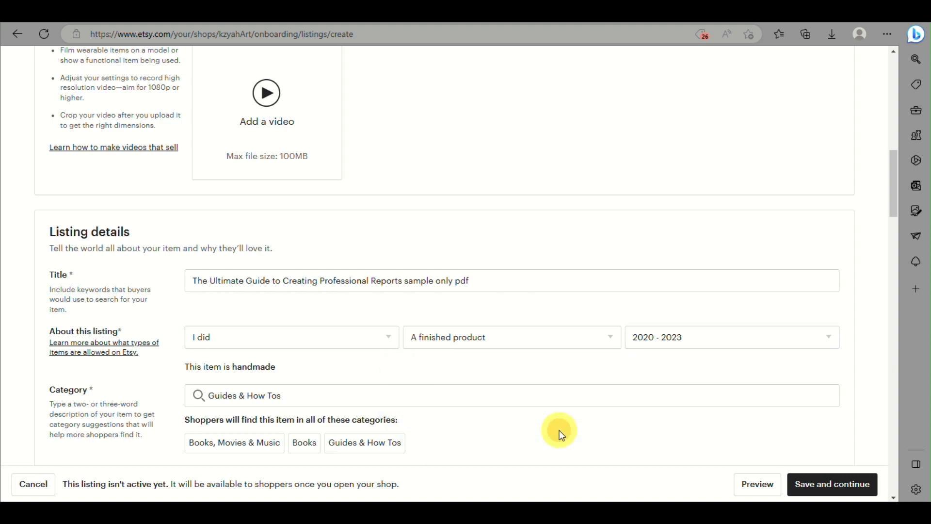
{"action": "scroll", "coordinate": [559, 430], "scroll_direction": "down", "scroll_amount": 7}
{"action": "scroll", "coordinate": [560, 430], "scroll_direction": "down", "scroll_amount": 15}
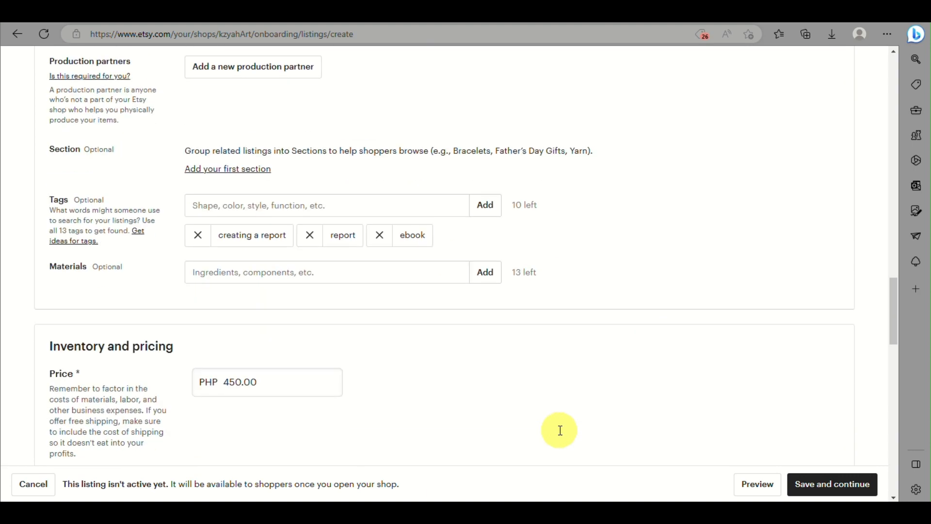
{"action": "scroll", "coordinate": [559, 429], "scroll_direction": "down", "scroll_amount": 1}
{"action": "left_click", "coordinate": [827, 483]}
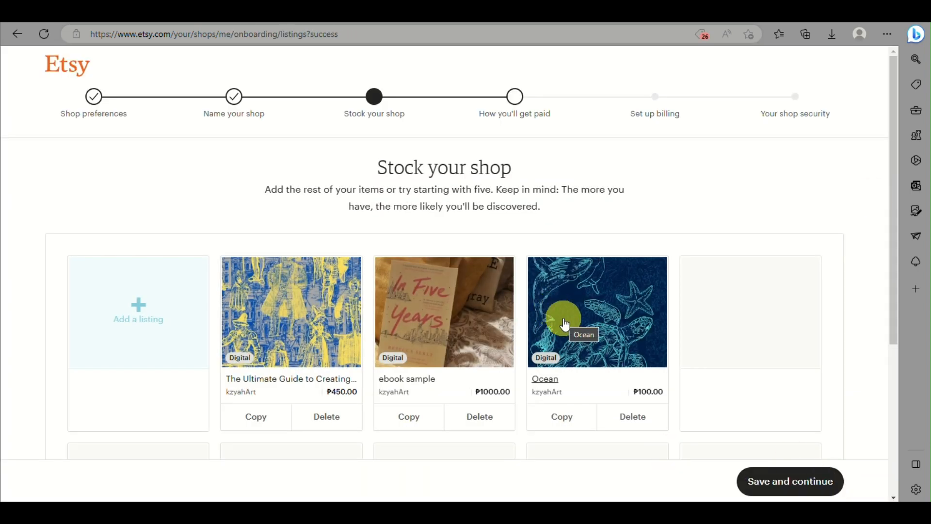
- Complete Stock your shop and move on to How you'll get paid
{"action": "left_click", "coordinate": [781, 481]}
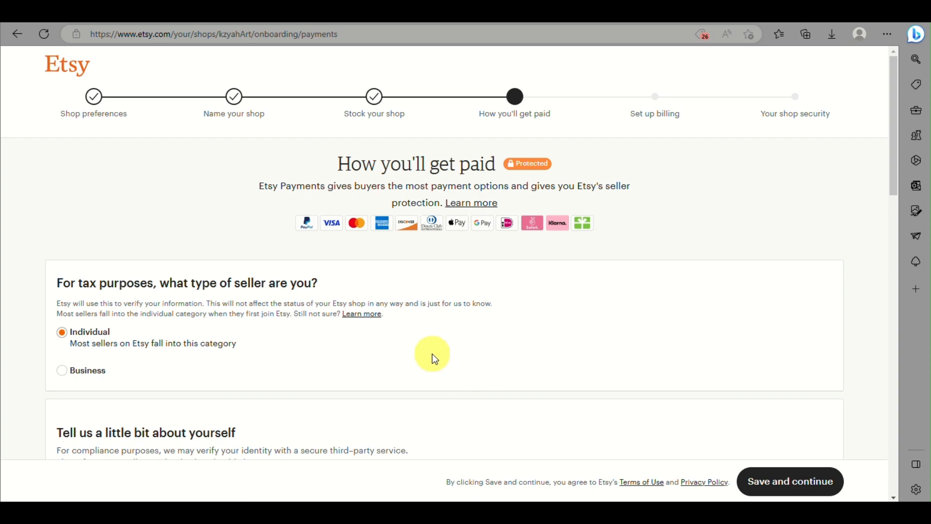
- Set Philippines as the country of residence on the payment form
{"action": "scroll", "coordinate": [435, 359], "scroll_direction": "down", "scroll_amount": 2}
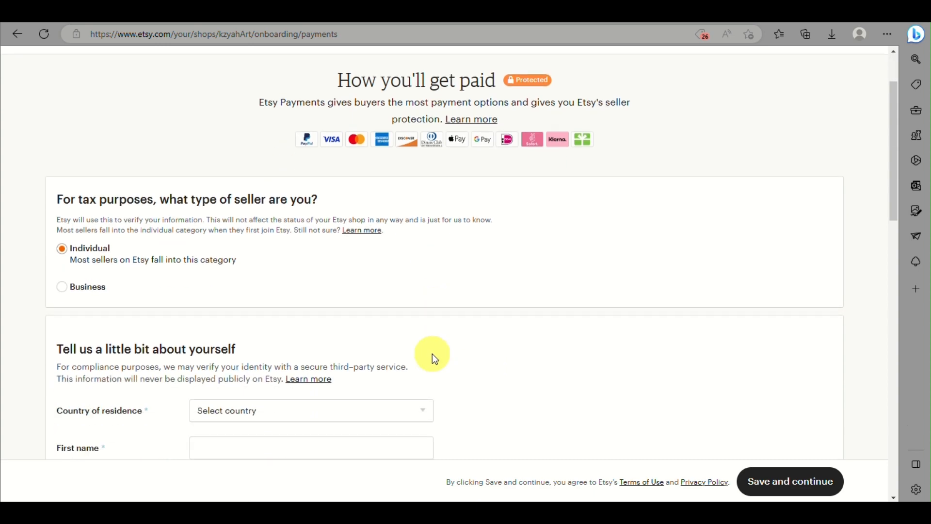
{"action": "scroll", "coordinate": [158, 286], "scroll_direction": "down", "scroll_amount": 4}
{"action": "left_click", "coordinate": [231, 237]}
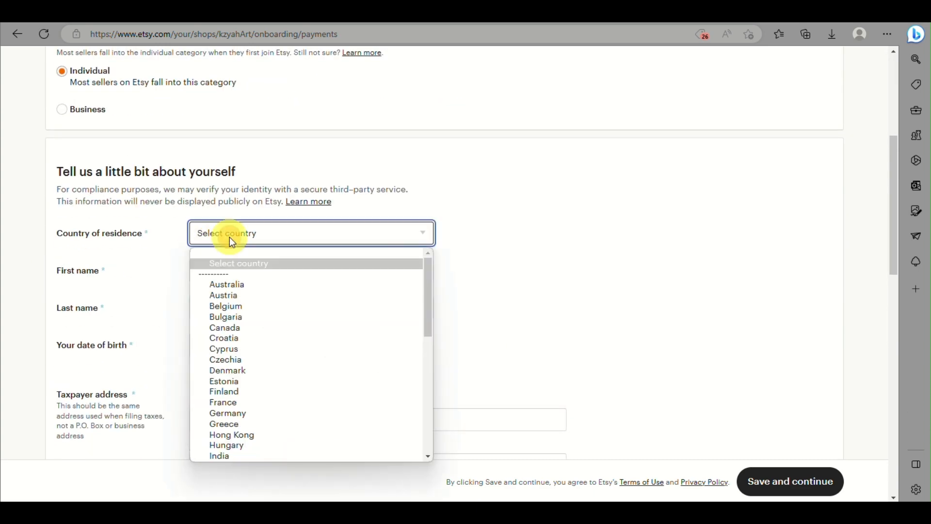
{"action": "scroll", "coordinate": [318, 247], "scroll_direction": "down", "scroll_amount": 2}
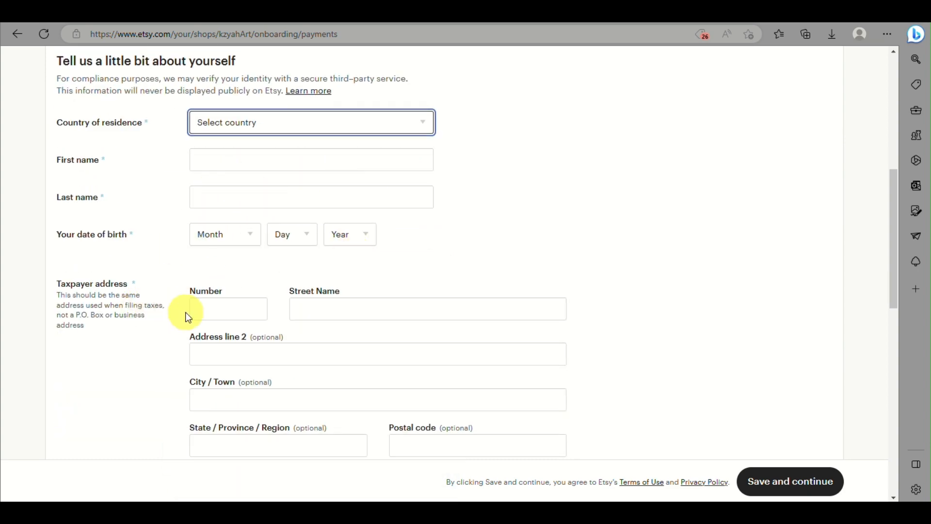
{"action": "scroll", "coordinate": [304, 339], "scroll_direction": "down", "scroll_amount": 3}
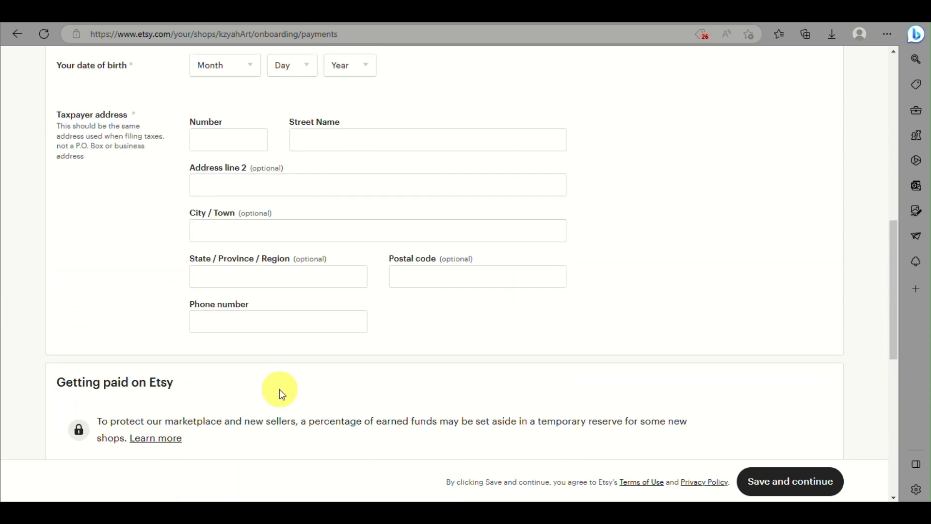
{"action": "scroll", "coordinate": [272, 351], "scroll_direction": "down", "scroll_amount": 2}
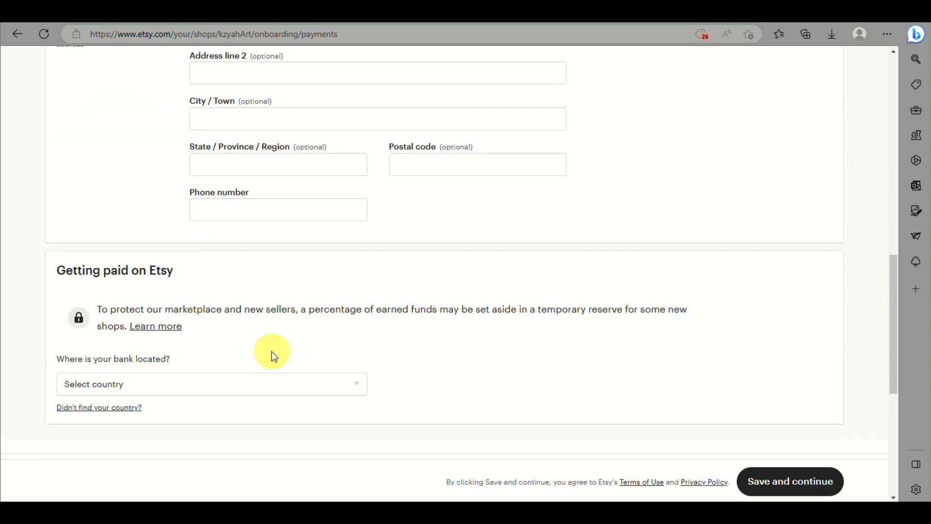
{"action": "scroll", "coordinate": [271, 351], "scroll_direction": "up", "scroll_amount": 3}
{"action": "left_click", "coordinate": [273, 351]}
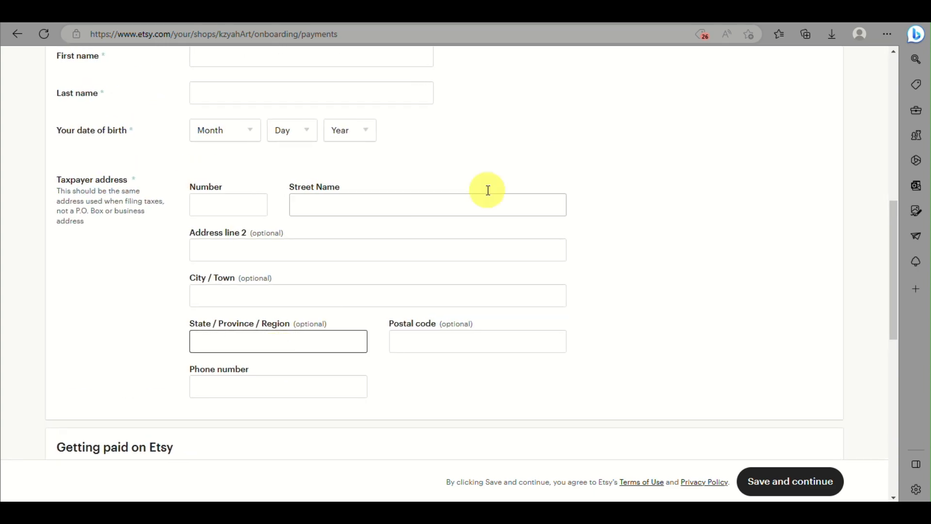
{"action": "scroll", "coordinate": [479, 191], "scroll_direction": "up", "scroll_amount": 3}
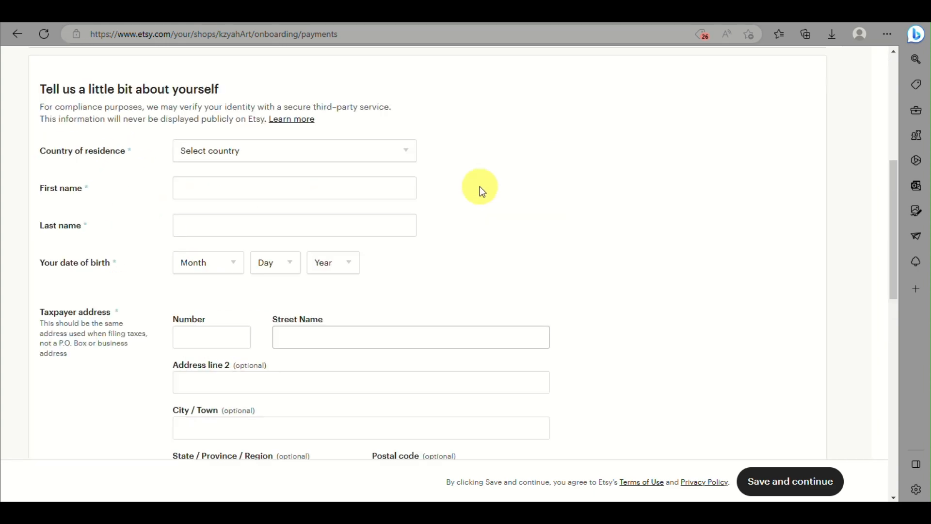
{"action": "left_click", "coordinate": [320, 200]}
{"action": "key", "text": "p"}
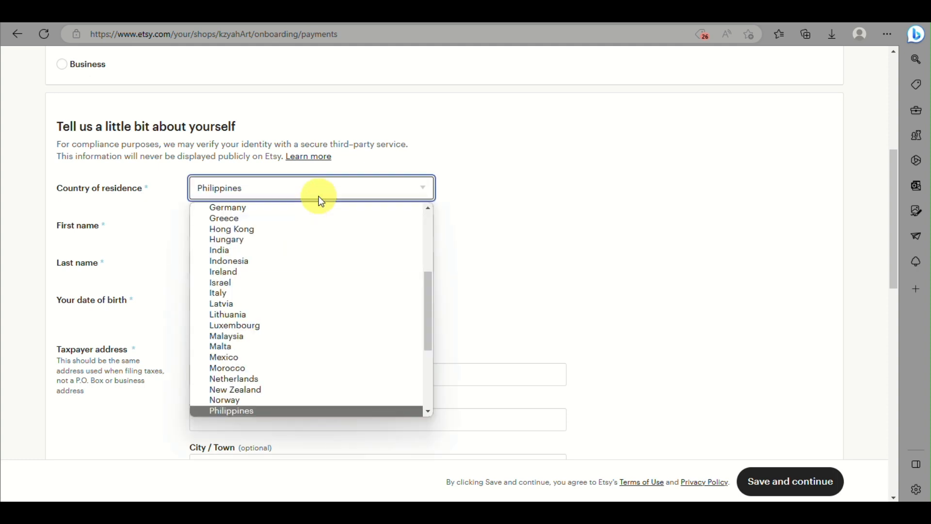
{"action": "left_click", "coordinate": [264, 411]}
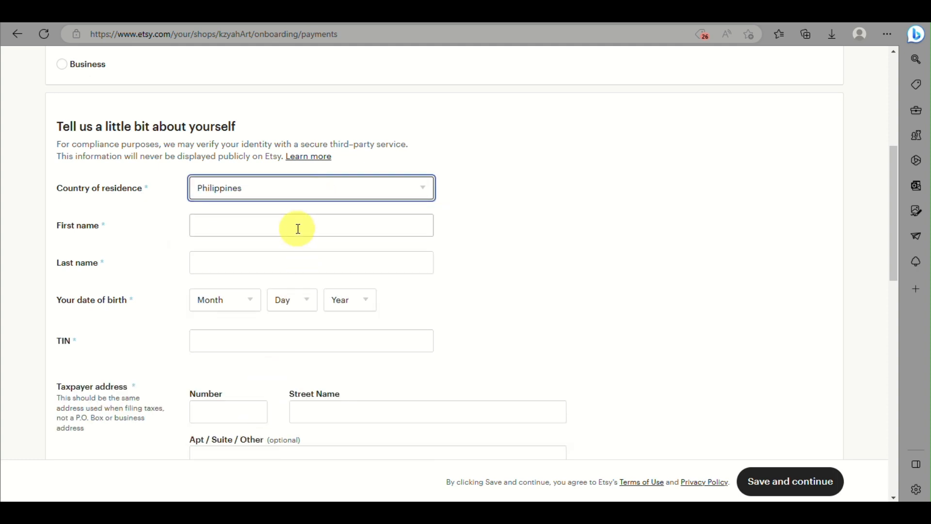
{"action": "scroll", "coordinate": [298, 229], "scroll_direction": "down", "scroll_amount": 6}
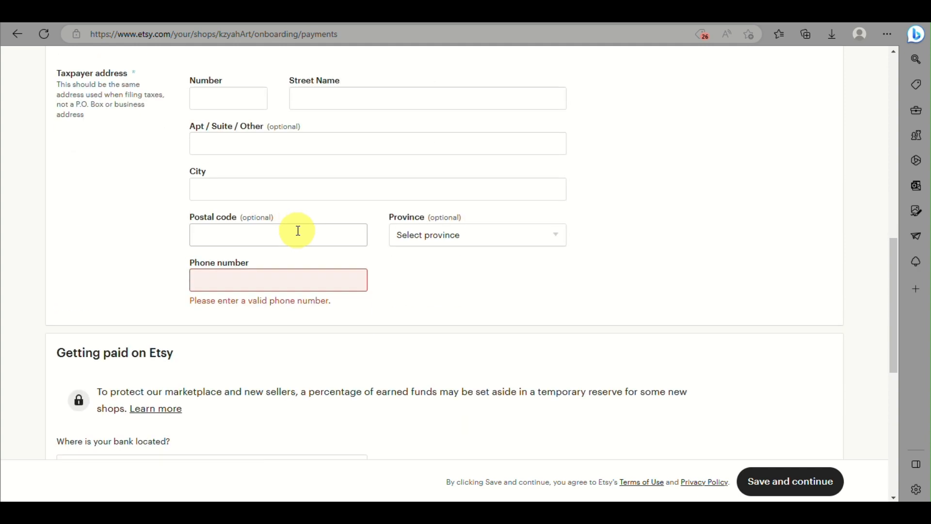
{"action": "scroll", "coordinate": [237, 353], "scroll_direction": "up", "scroll_amount": 3}
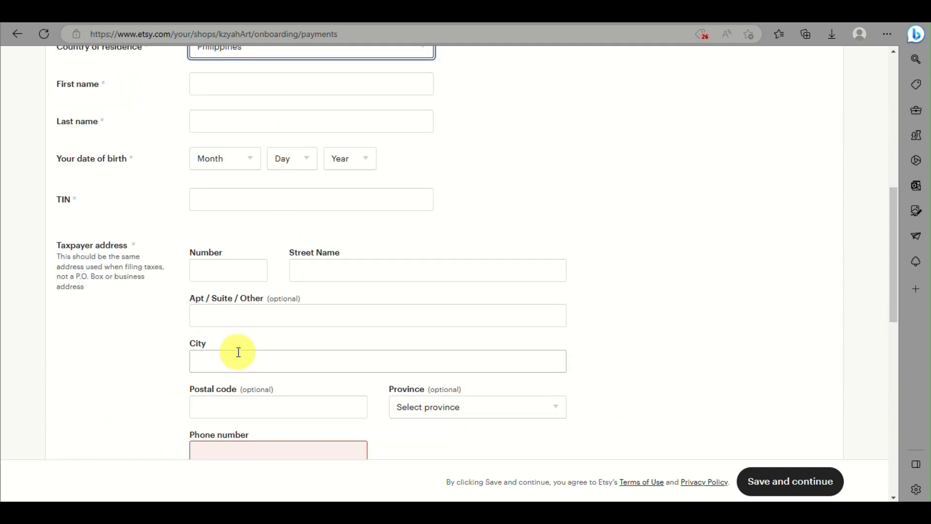
- Enter the seller's first and last names
{"action": "left_click", "coordinate": [286, 88]}
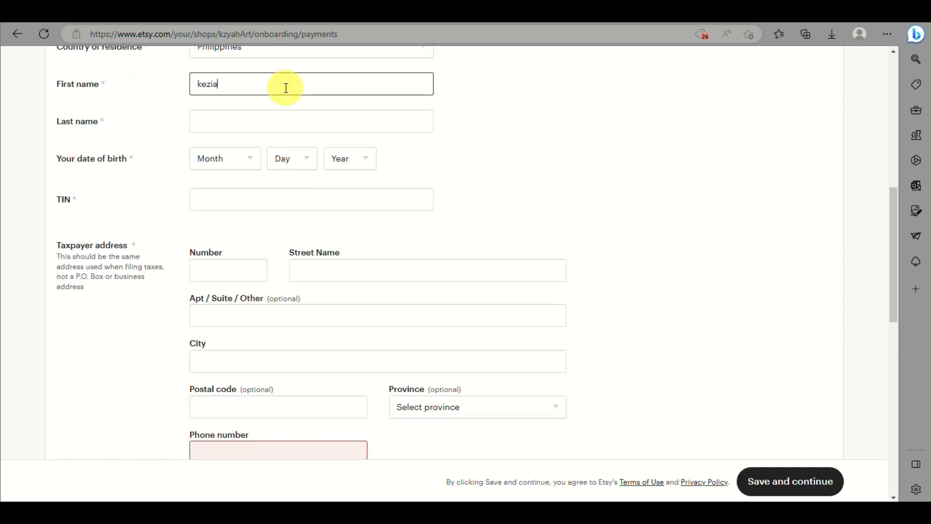
{"action": "left_click", "coordinate": [276, 118]}
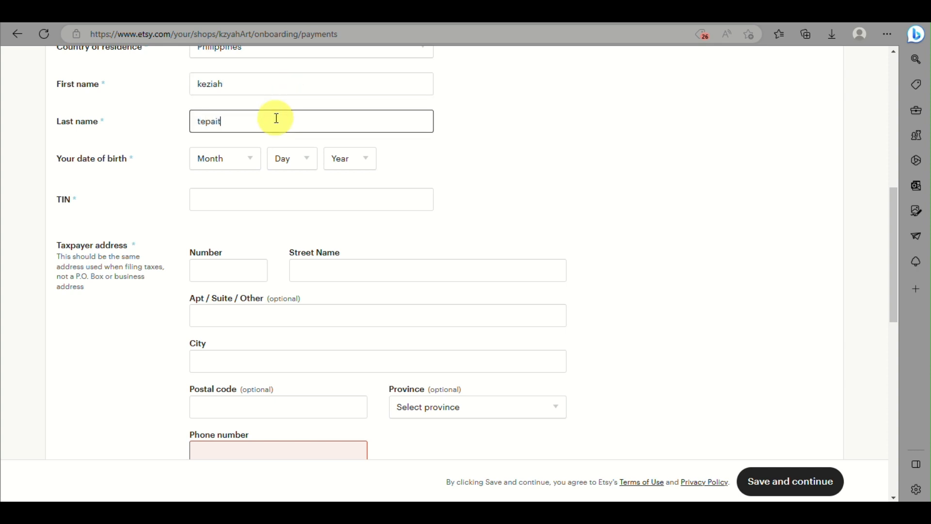
{"action": "left_click", "coordinate": [225, 164]}
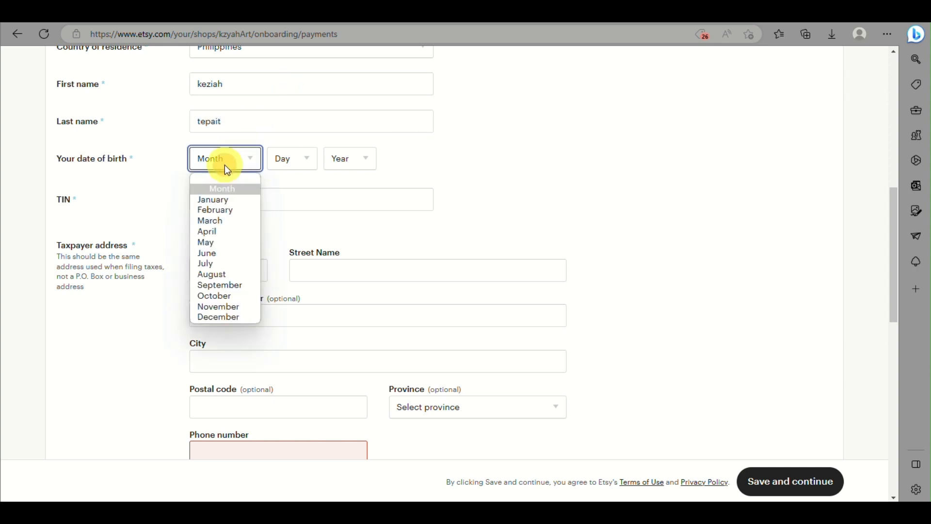
{"action": "left_click", "coordinate": [214, 229]}
{"action": "left_click", "coordinate": [275, 158]}
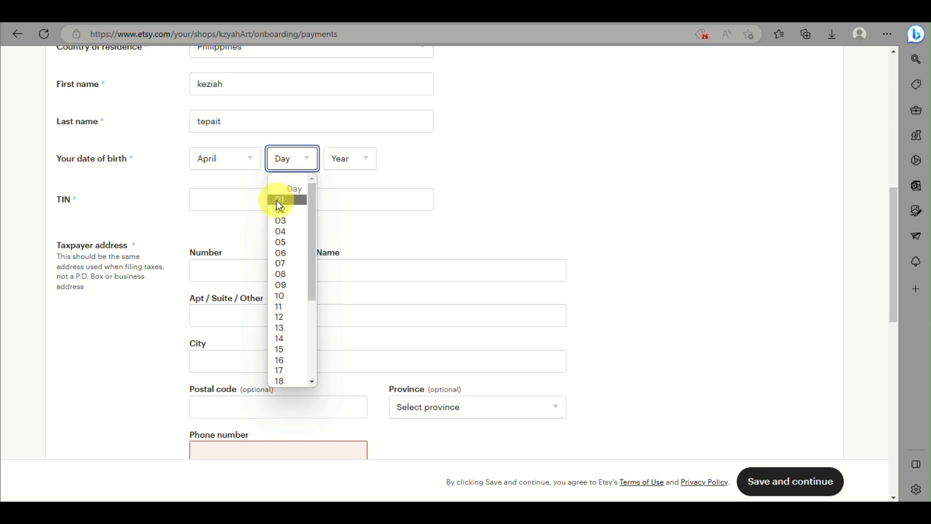
{"action": "left_click", "coordinate": [297, 200]}
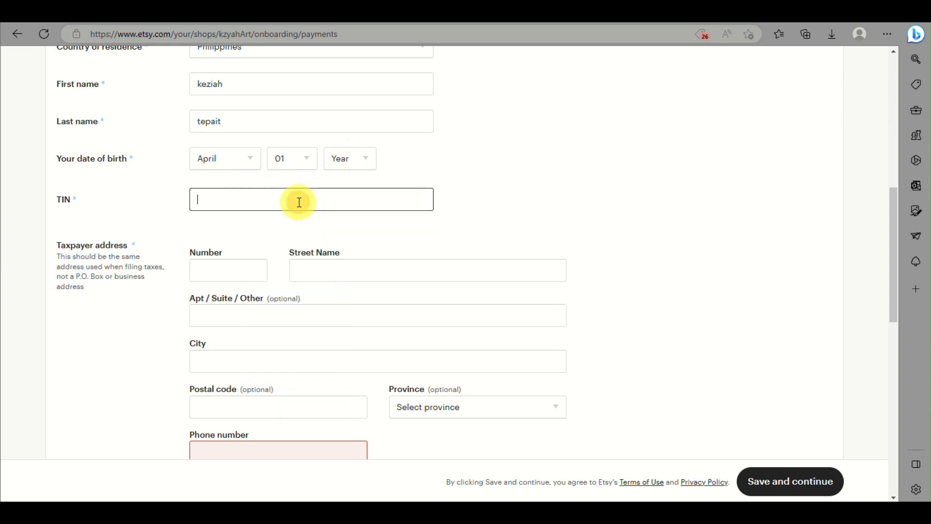
{"action": "left_click", "coordinate": [356, 164]}
{"action": "scroll", "coordinate": [339, 360], "scroll_direction": "down", "scroll_amount": 5}
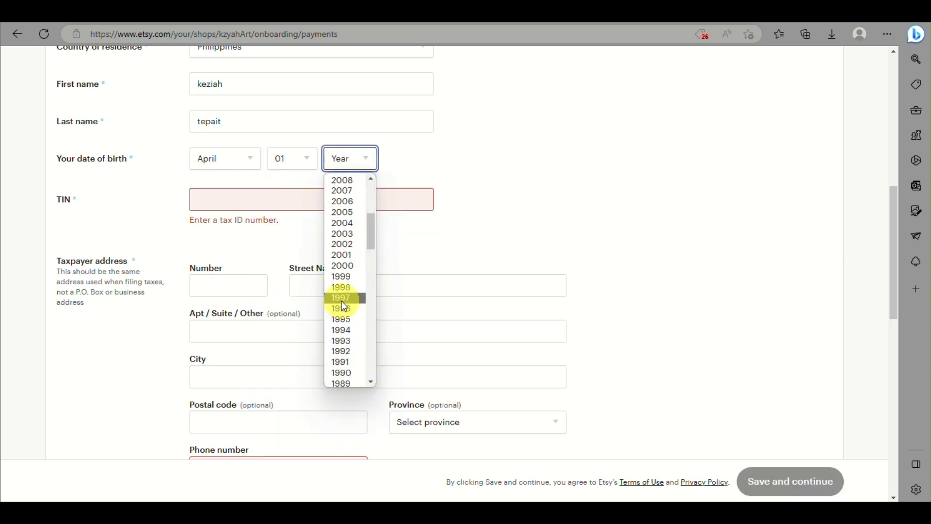
{"action": "left_click", "coordinate": [344, 277]}
{"action": "left_click", "coordinate": [285, 199]}
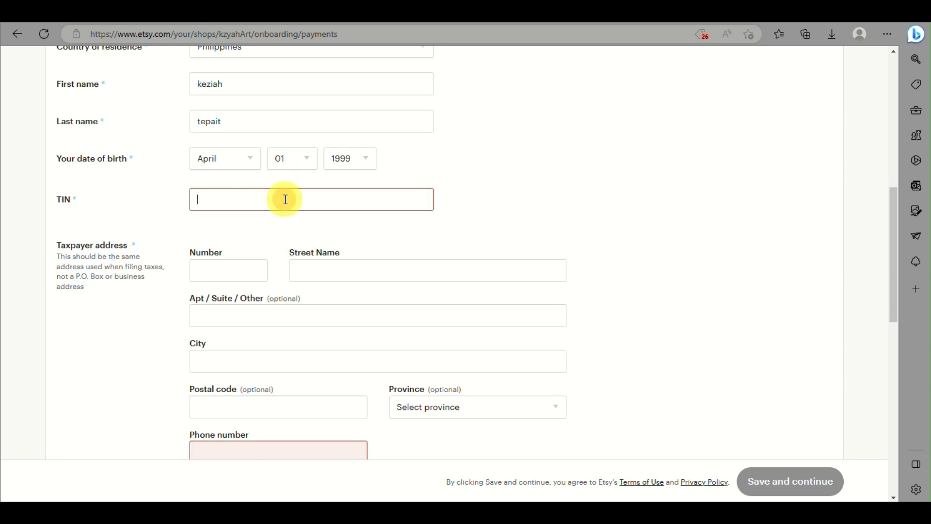
{"action": "left_click", "coordinate": [228, 275]}
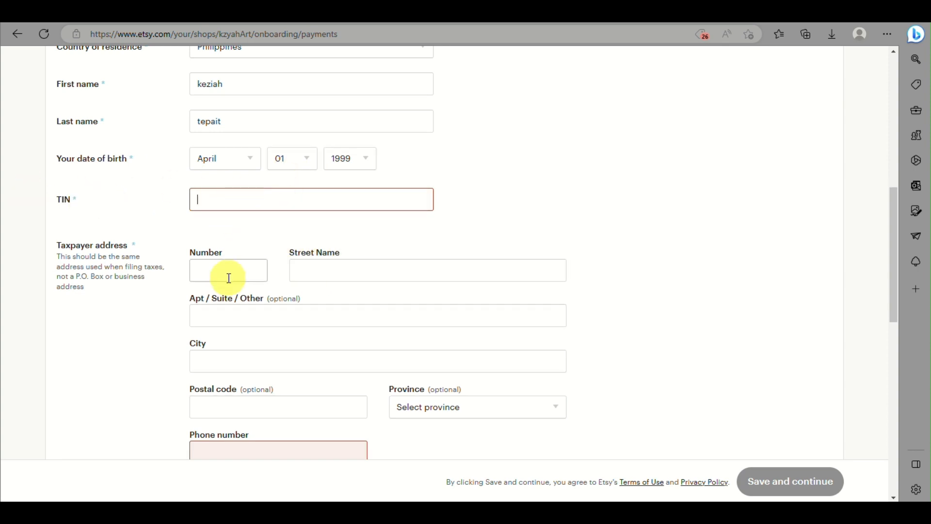
{"action": "scroll", "coordinate": [231, 279], "scroll_direction": "down", "scroll_amount": 6}
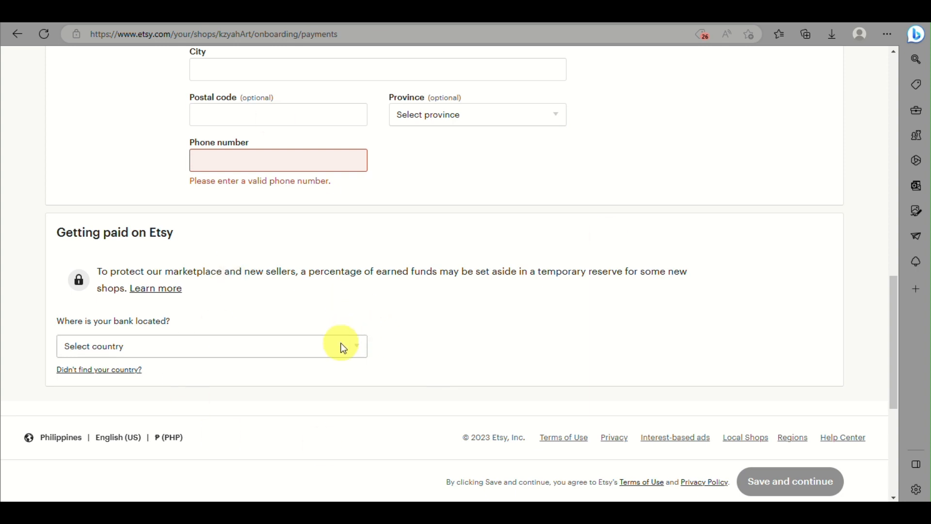
- Choose Philippines as the bank's location, replacing an accidental Ireland selection
{"action": "left_click", "coordinate": [301, 356]}
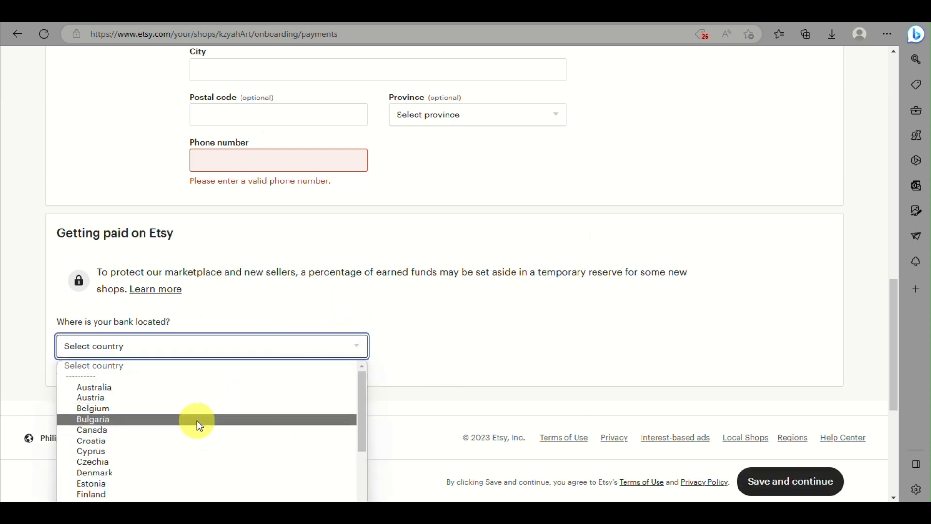
{"action": "scroll", "coordinate": [197, 420], "scroll_direction": "down", "scroll_amount": 3}
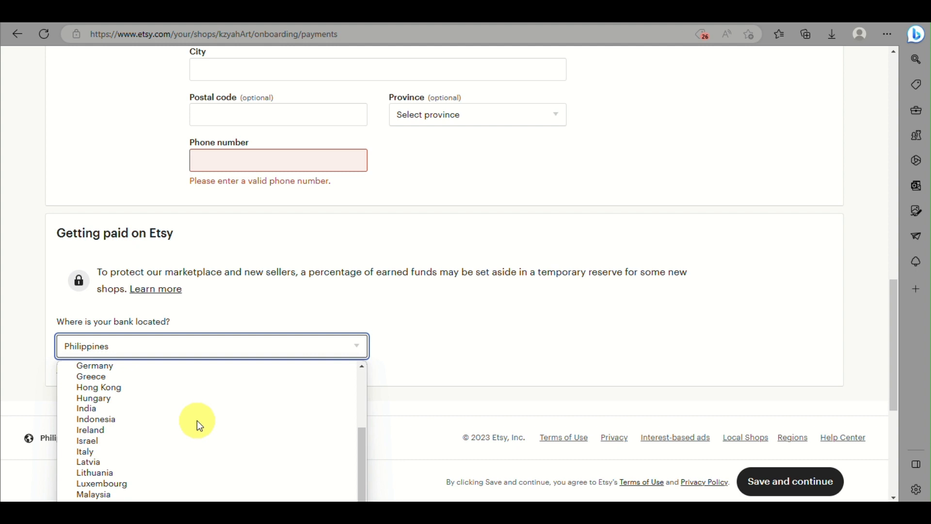
{"action": "left_click", "coordinate": [194, 430]}
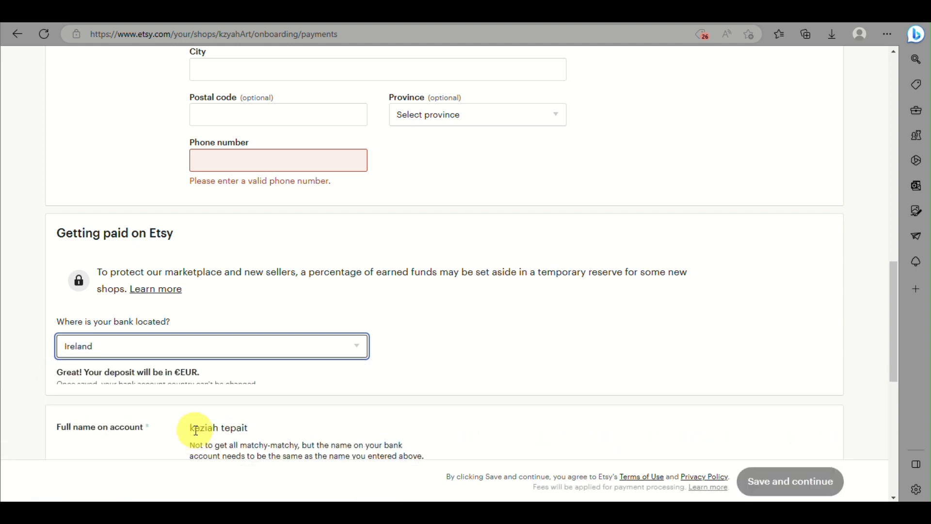
{"action": "double_click", "coordinate": [195, 334]}
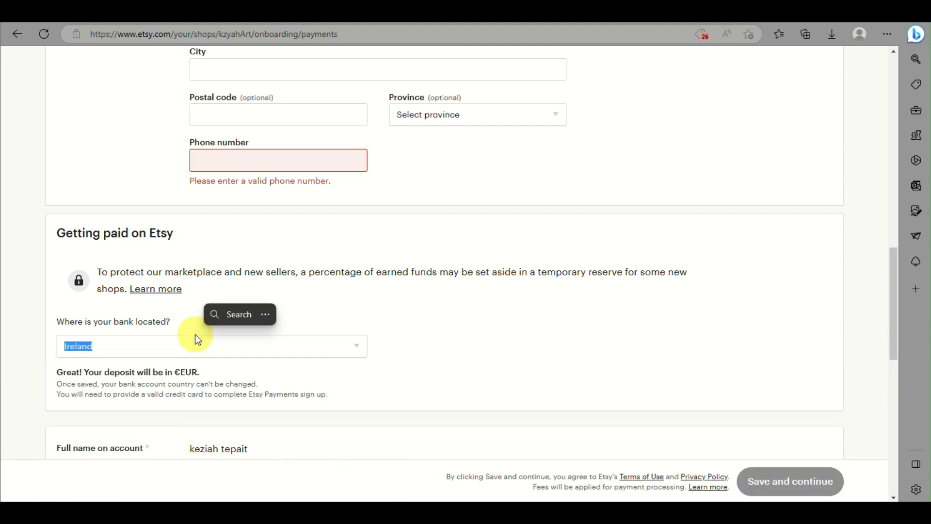
{"action": "left_click", "coordinate": [198, 341]}
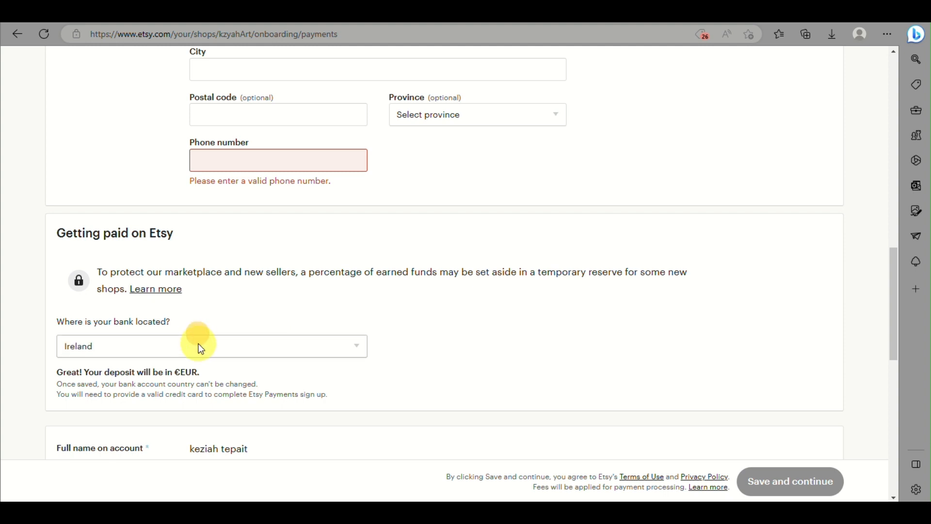
{"action": "key", "text": "p"}
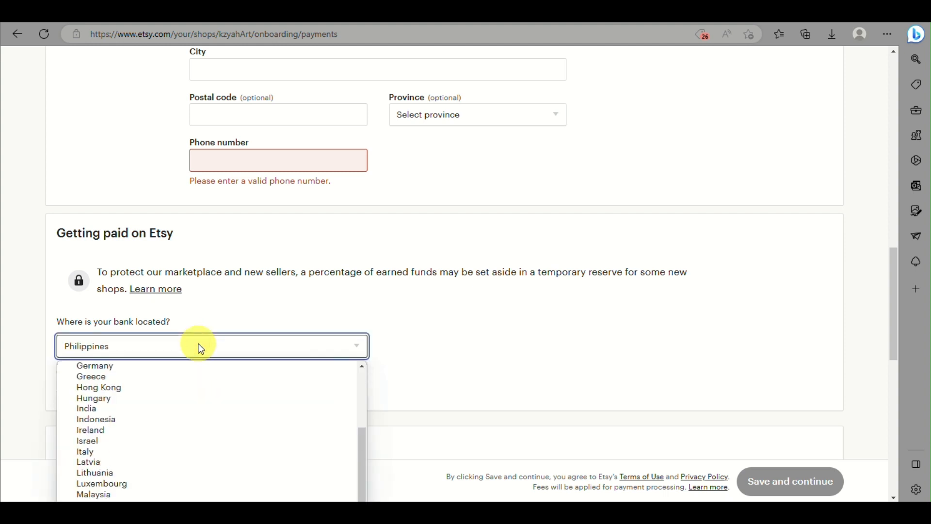
{"action": "key", "text": "Return"}
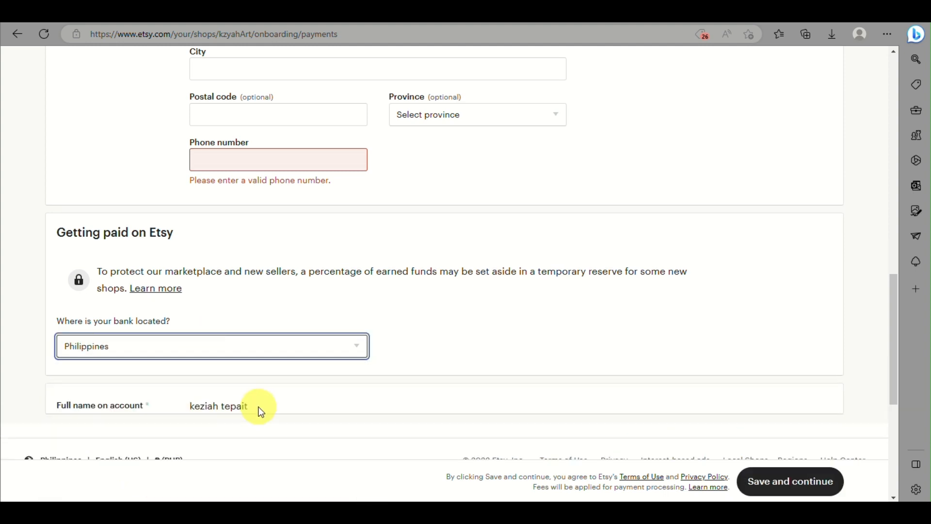
{"action": "scroll", "coordinate": [258, 407], "scroll_direction": "down", "scroll_amount": 4}
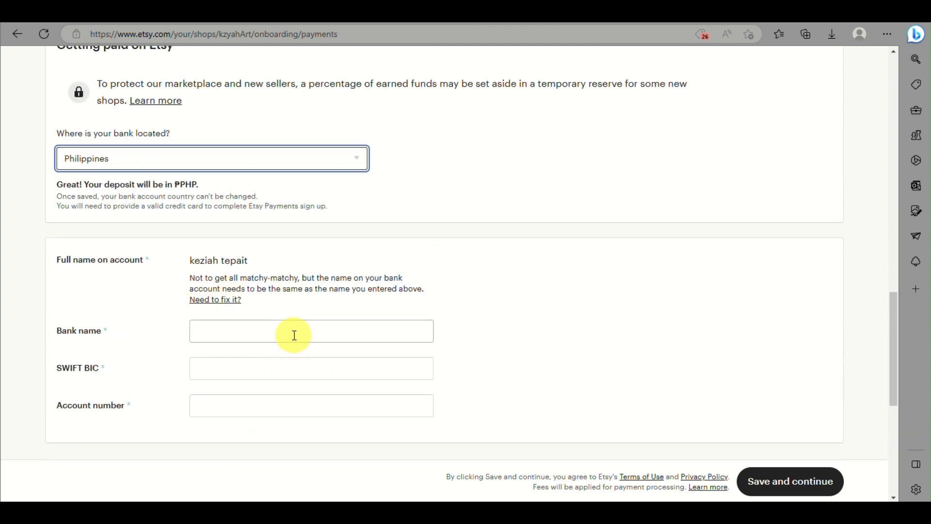
- Visit the Bank name, SWIFT BIC and Account number fields without filling them
{"action": "left_click", "coordinate": [233, 334]}
{"action": "left_click", "coordinate": [273, 361]}
{"action": "scroll", "coordinate": [276, 387], "scroll_direction": "down", "scroll_amount": 3}
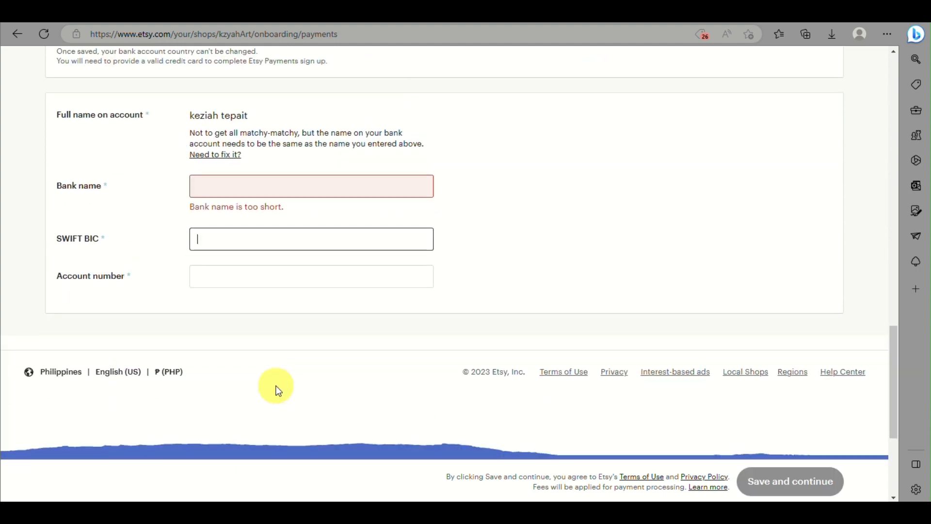
{"action": "left_click", "coordinate": [289, 292]}
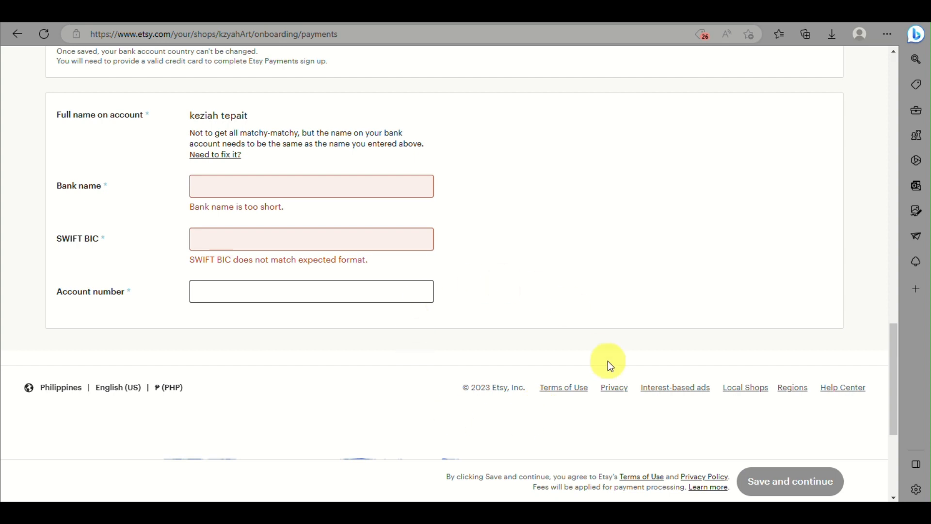
{"action": "scroll", "coordinate": [640, 179], "scroll_direction": "up", "scroll_amount": 15}
{"action": "scroll", "coordinate": [643, 181], "scroll_direction": "down", "scroll_amount": 1}
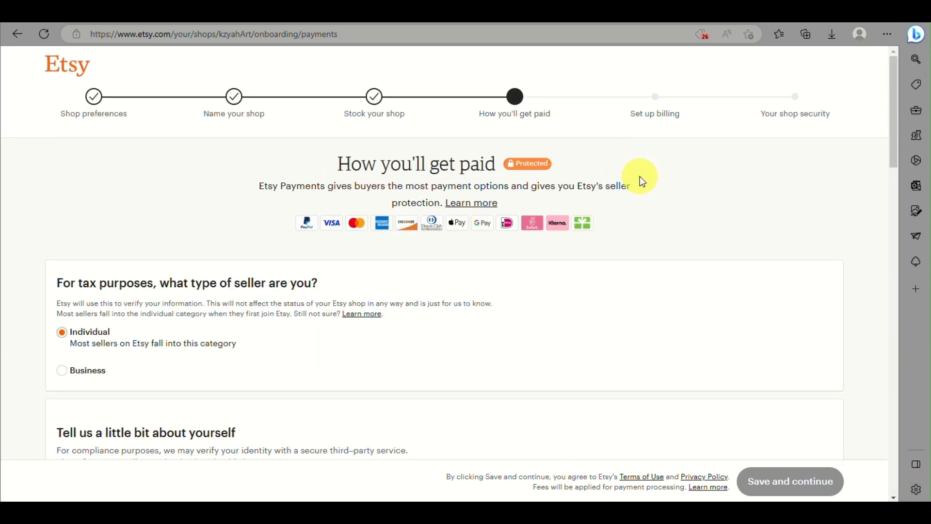